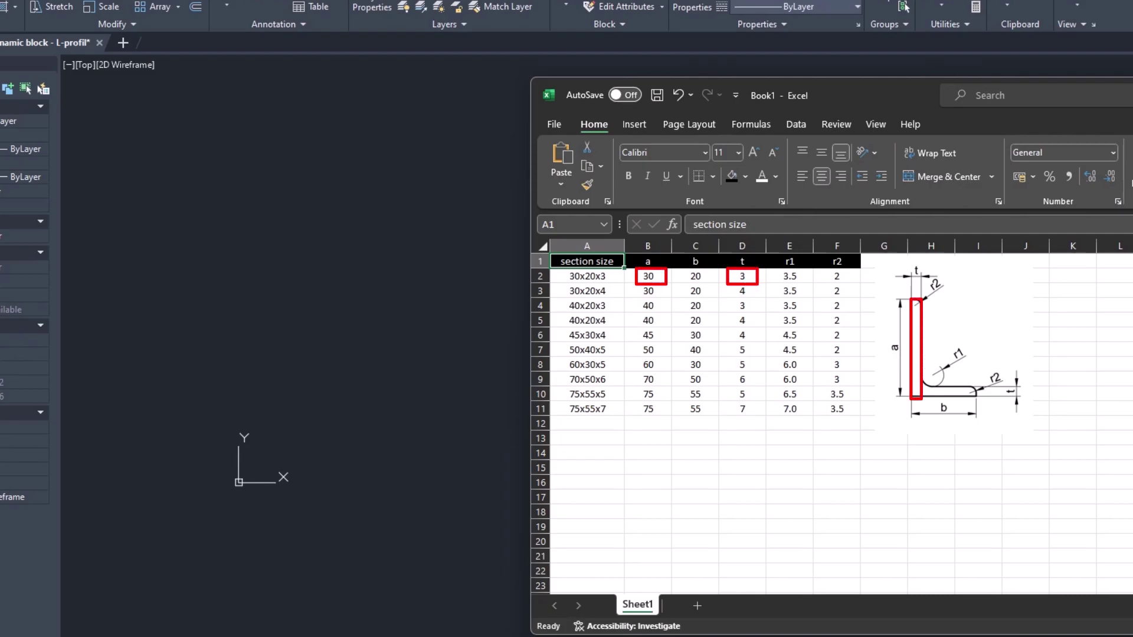
Step: Draw the vertical leg as a rectangle 3 wide and 30 high, starting at the origin 0,0
text(r)
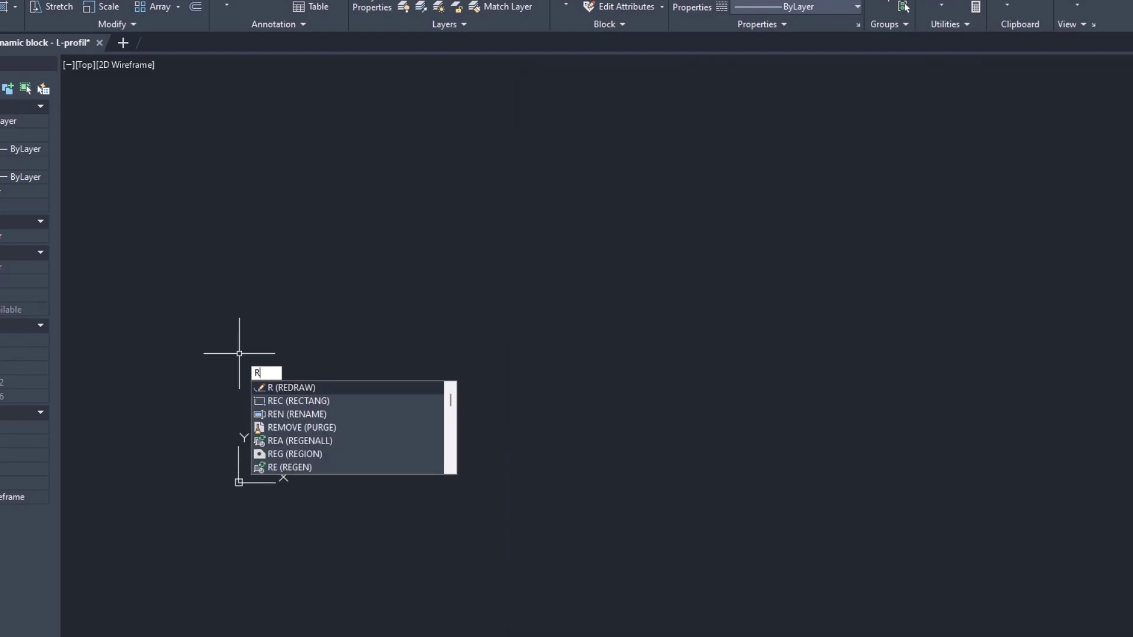
key(Down)
key(Return)
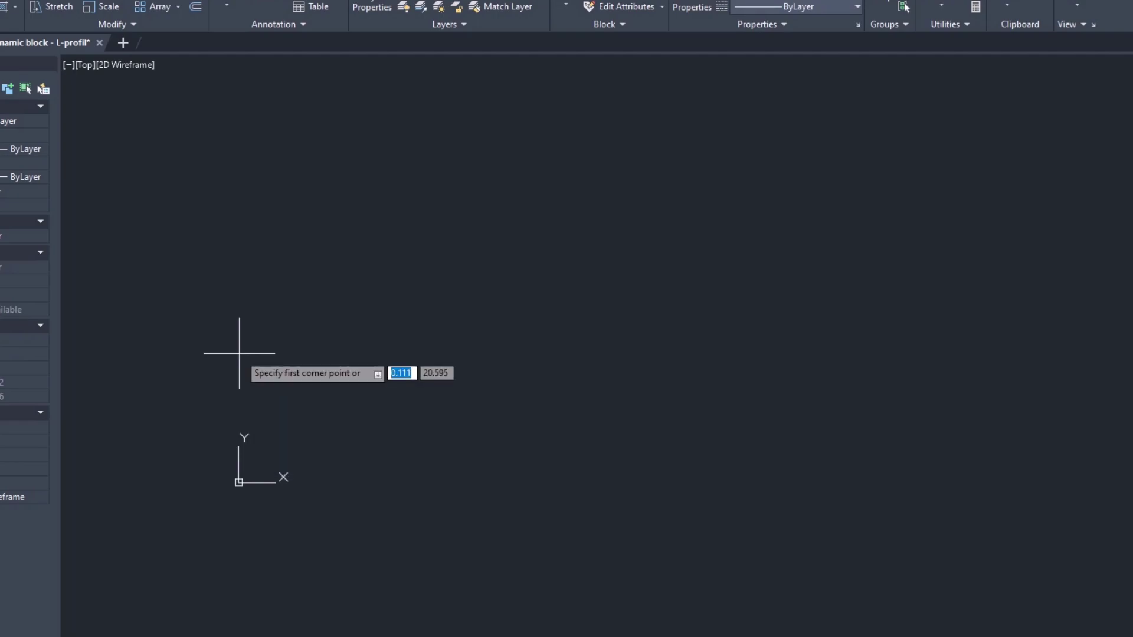
text(0,0)
key(Return)
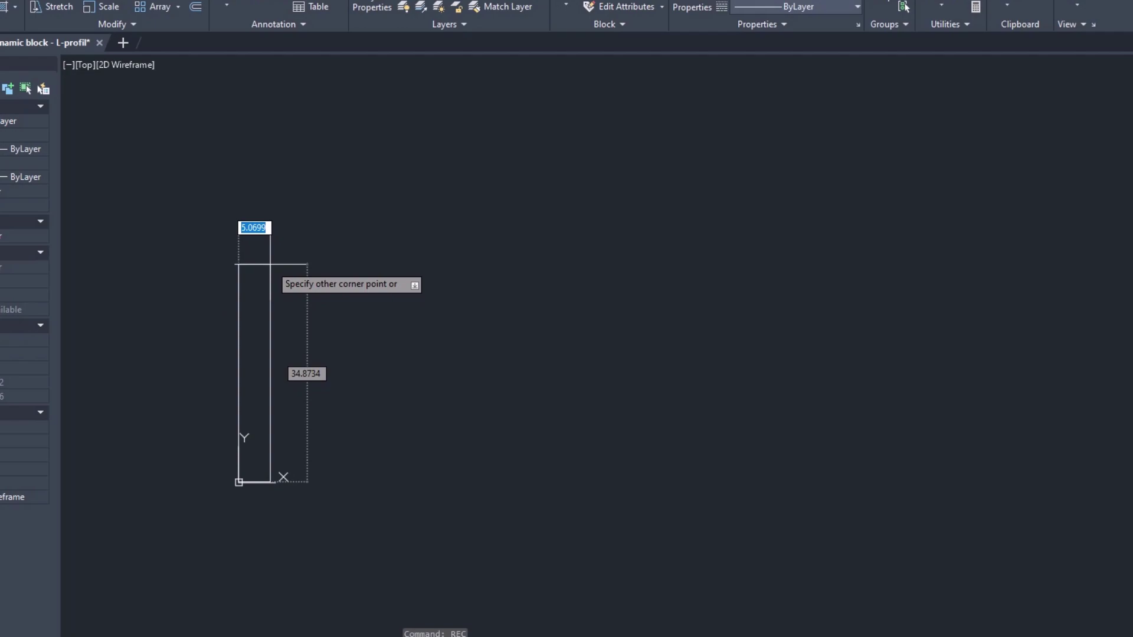
text(3)
key(Tab)
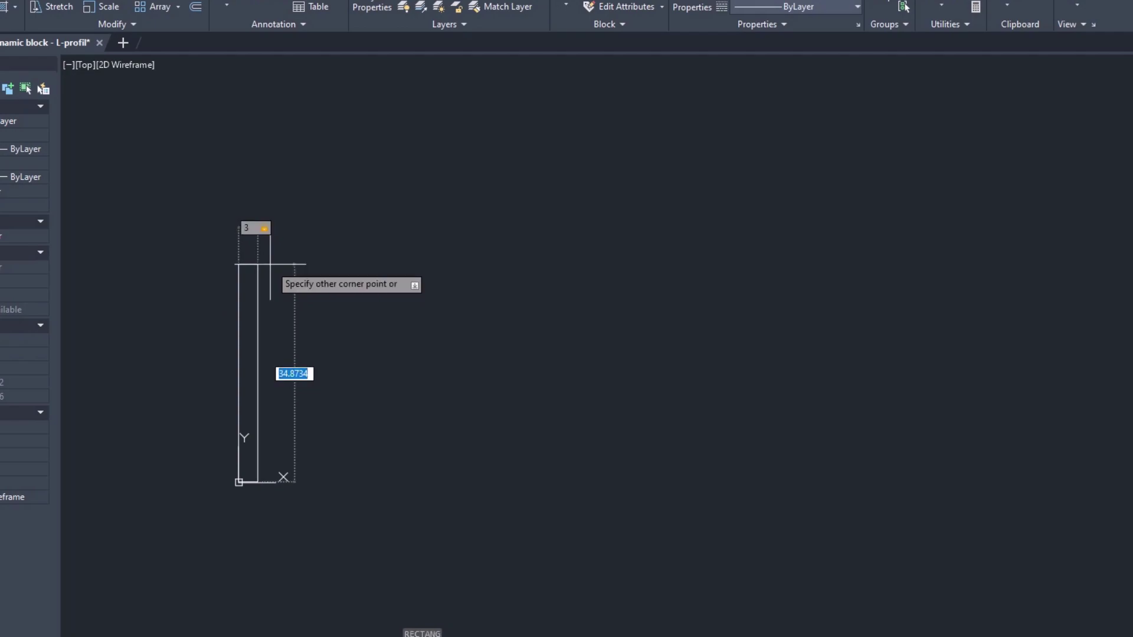
text(30)
key(Return)
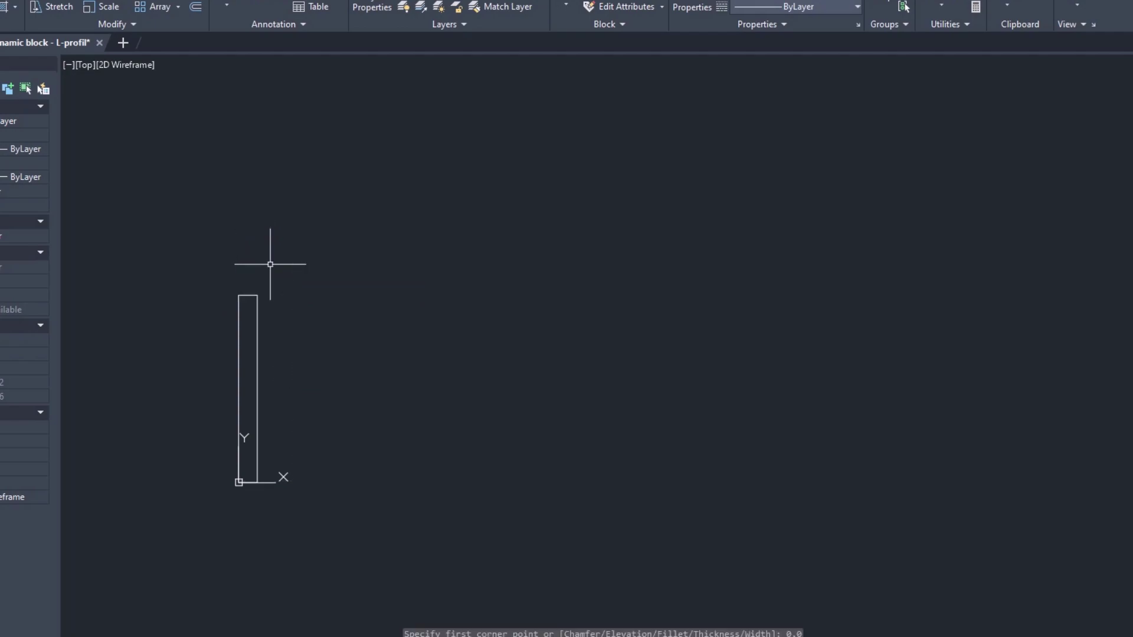
Step: Draw the horizontal leg as a rectangle 20 wide and 3 high, starting at the origin 0,0
key(space)
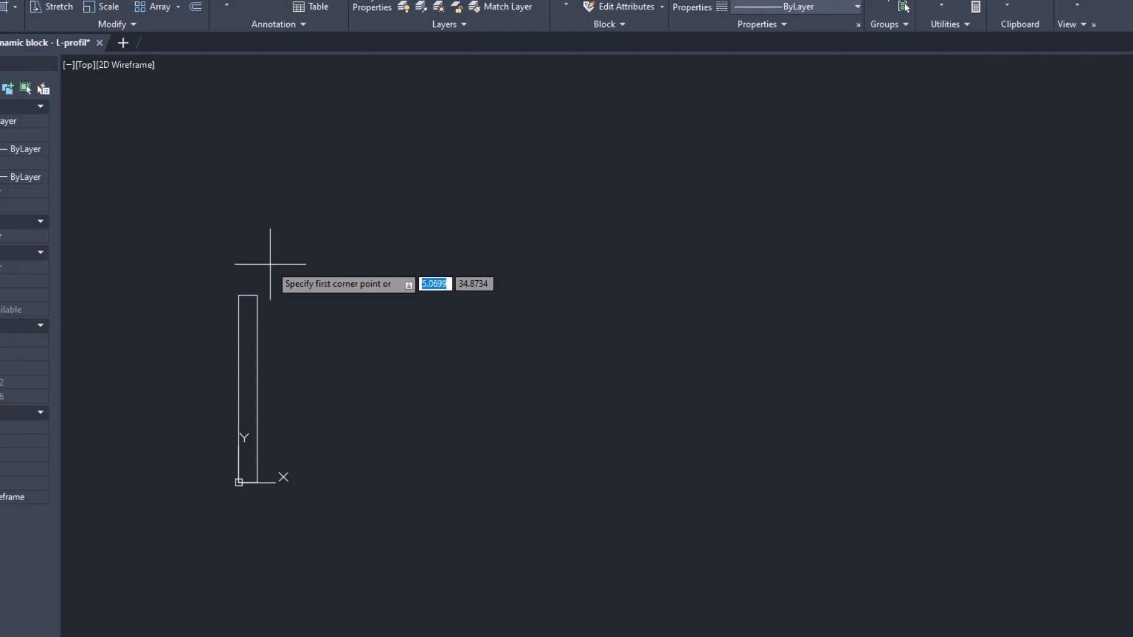
text(0,0)
key(Return)
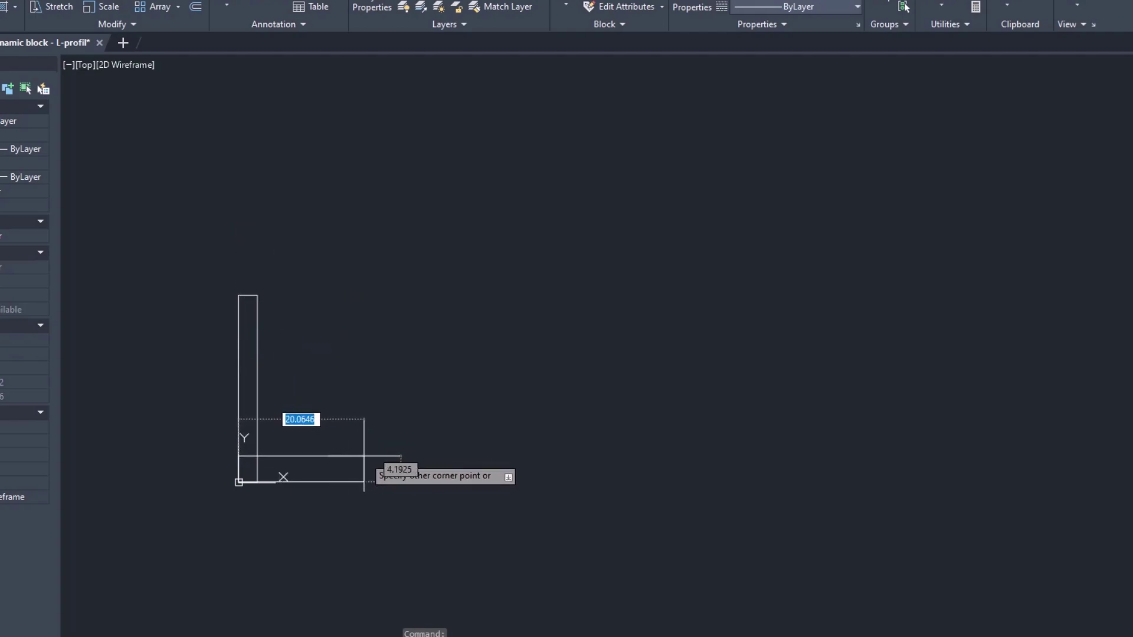
text(20)
key(Tab)
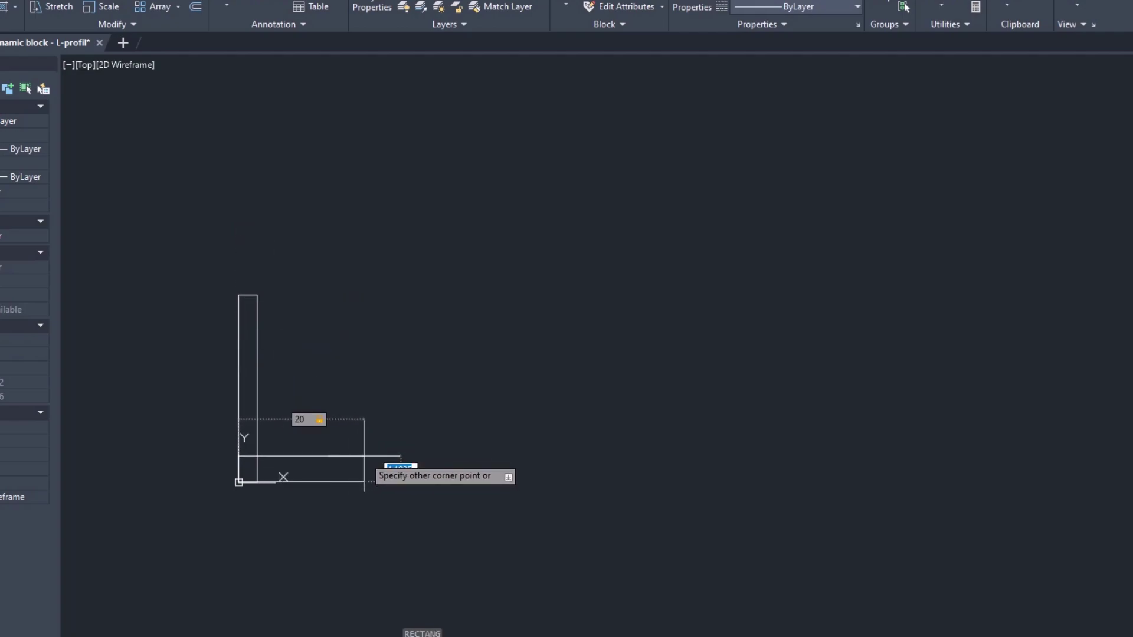
text(3)
key(Return)
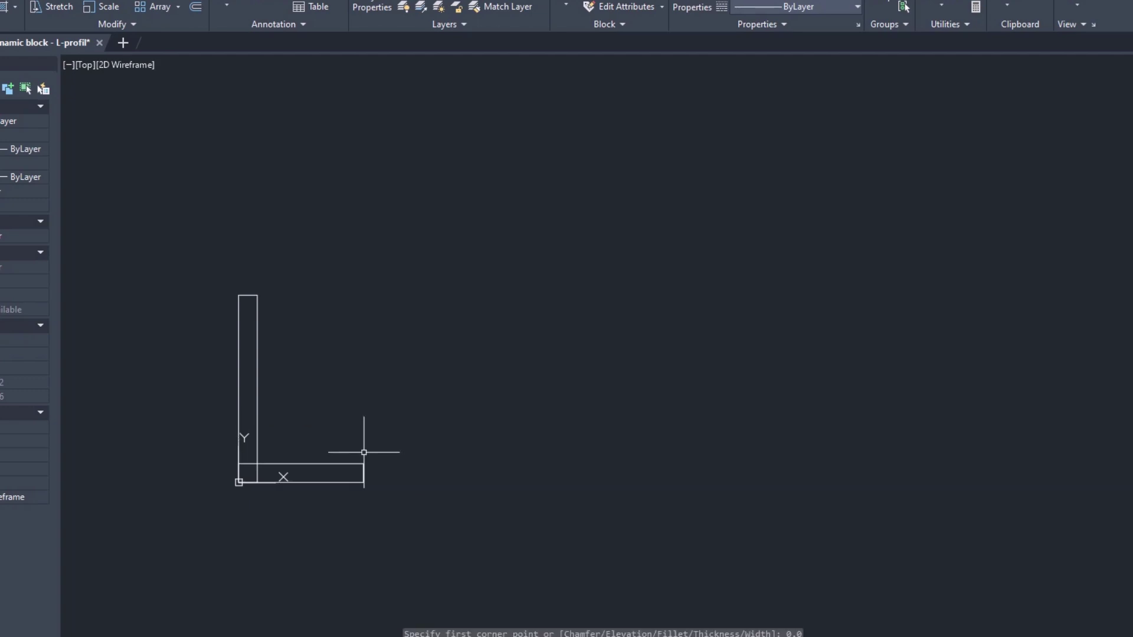
Step: Explode both leg rectangles into separate lines
key(ctrl+a)
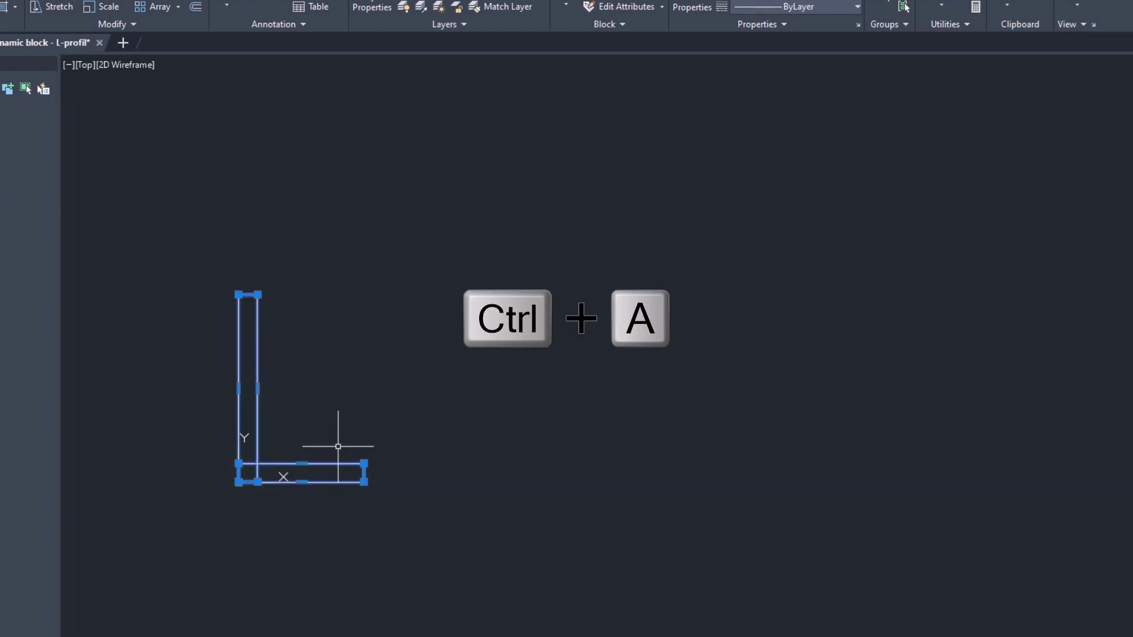
text(Expl)
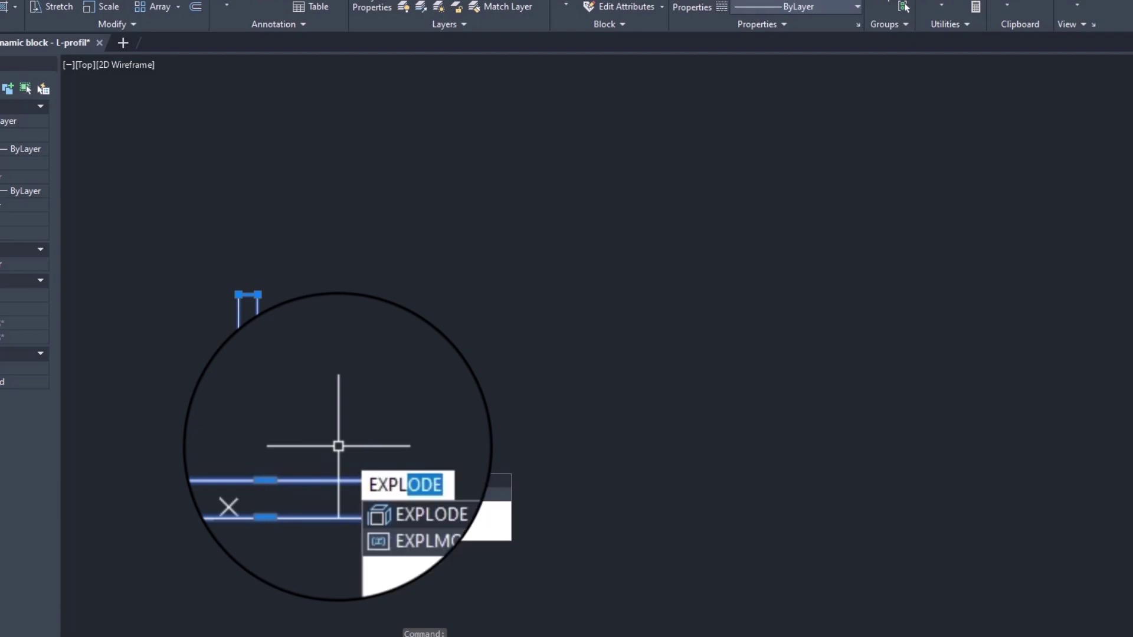
key(Return)
Step: Check r2 in the section table and fillet the inner-side corner at the free end of each leg with radius 2
key(alt+Tab)
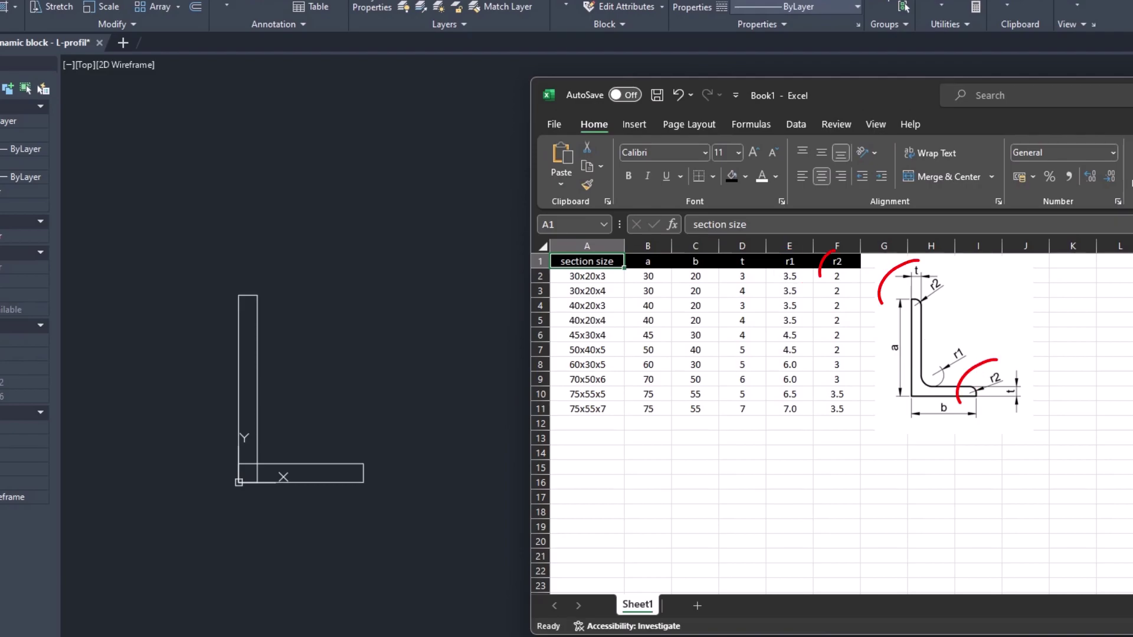
click(297, 362)
text(fil)
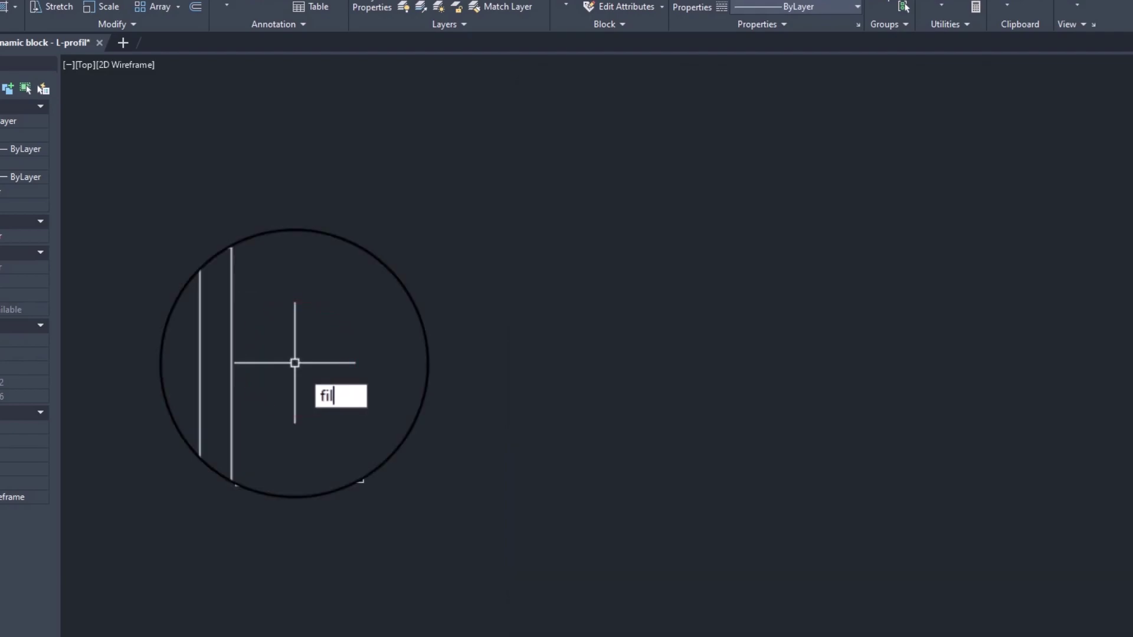
key(Return)
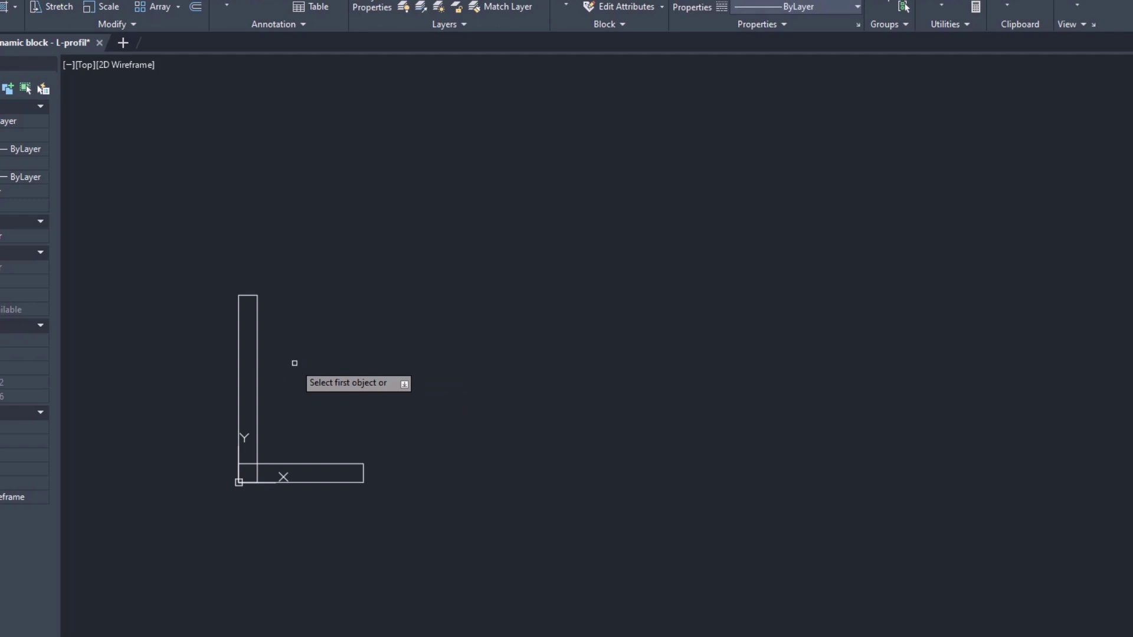
text(r)
key(Return)
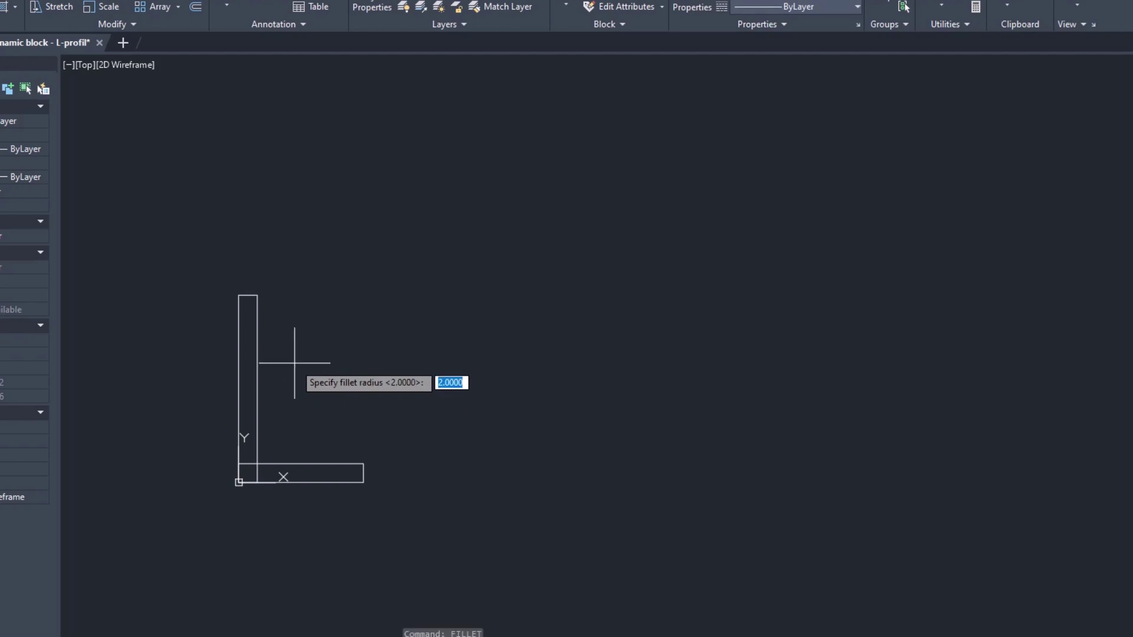
key(Return)
click(248, 295)
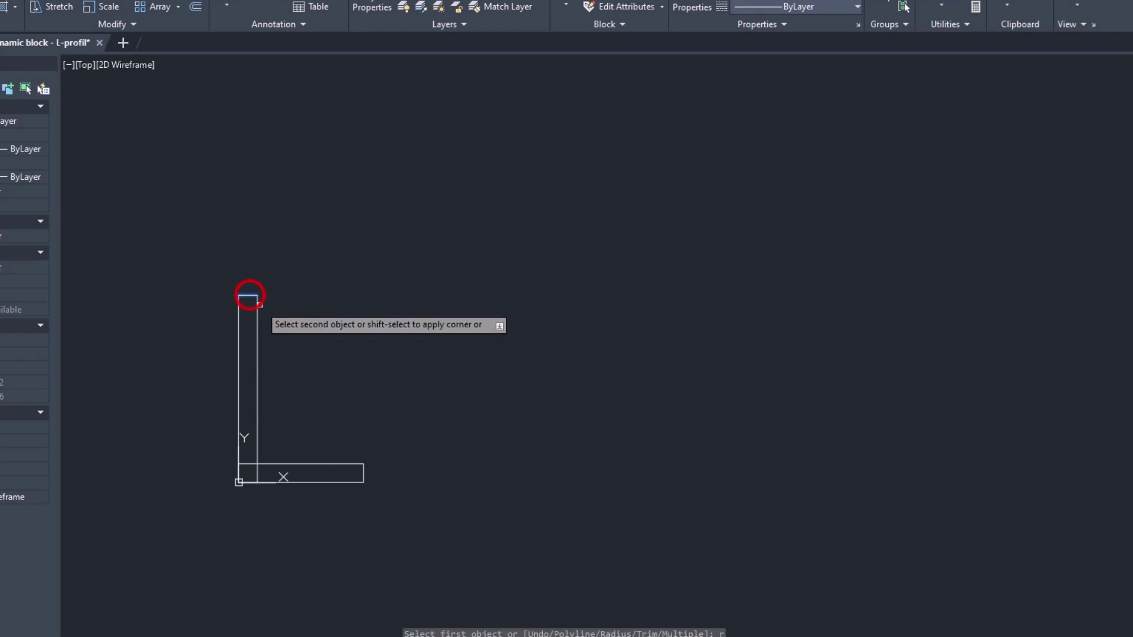
click(257, 307)
key(space)
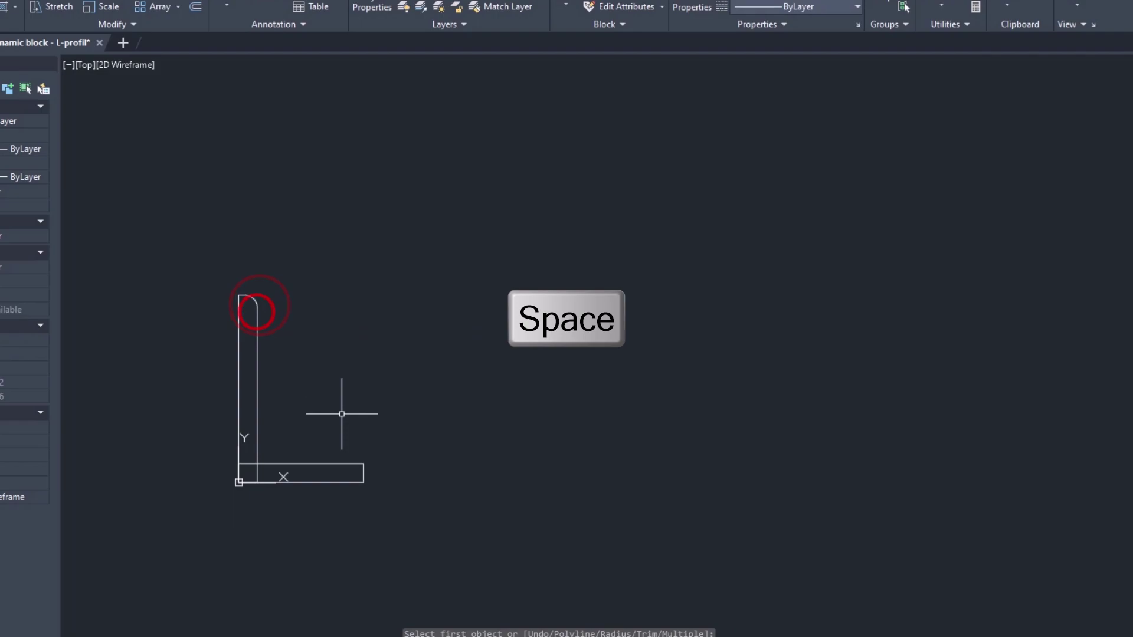
click(350, 464)
click(364, 472)
Step: Fillet the inside corner where the two legs meet with radius 3.5
key(space)
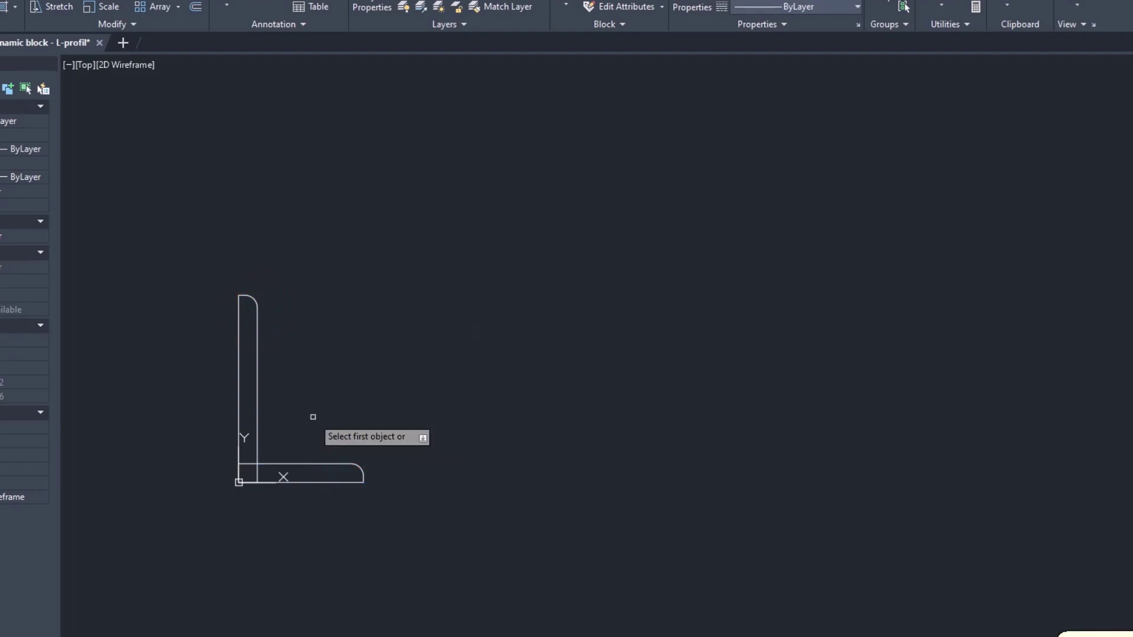
text(r)
key(space)
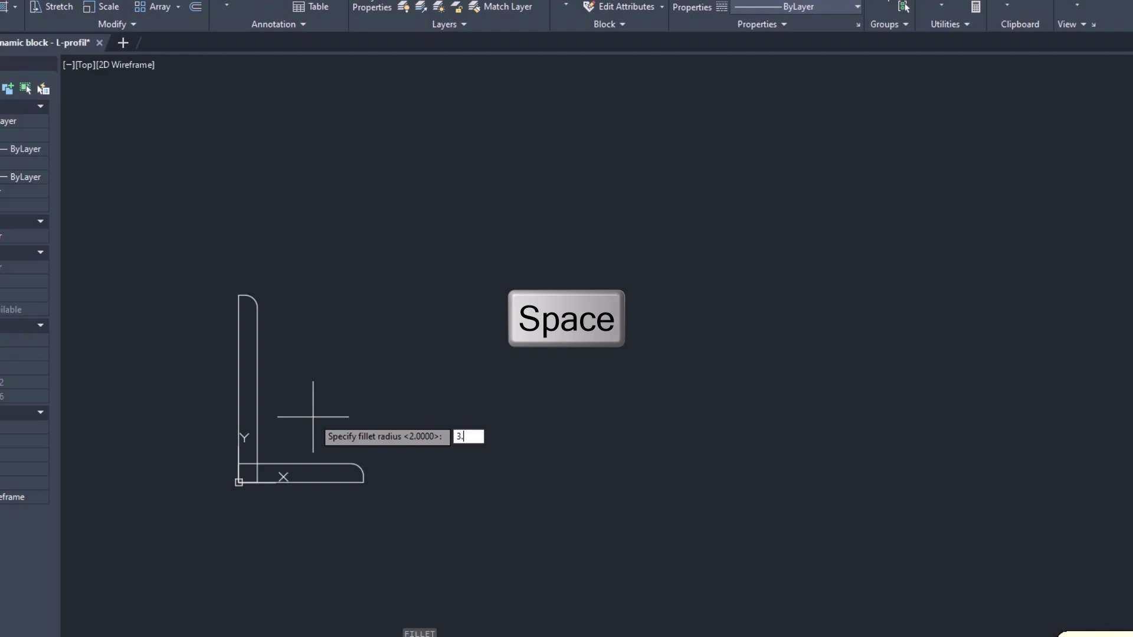
key(space)
click(257, 425)
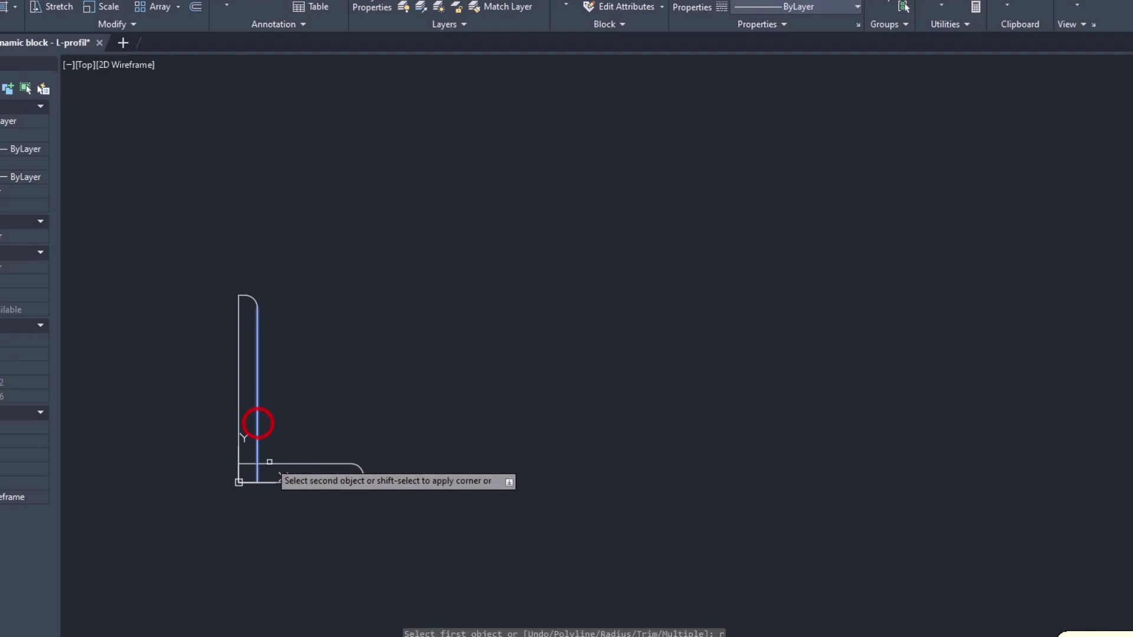
click(270, 463)
Step: Dimension the overall height and overall width of the L-profile with linear dimensions outside the outline
click(238, 483)
click(239, 295)
click(206, 389)
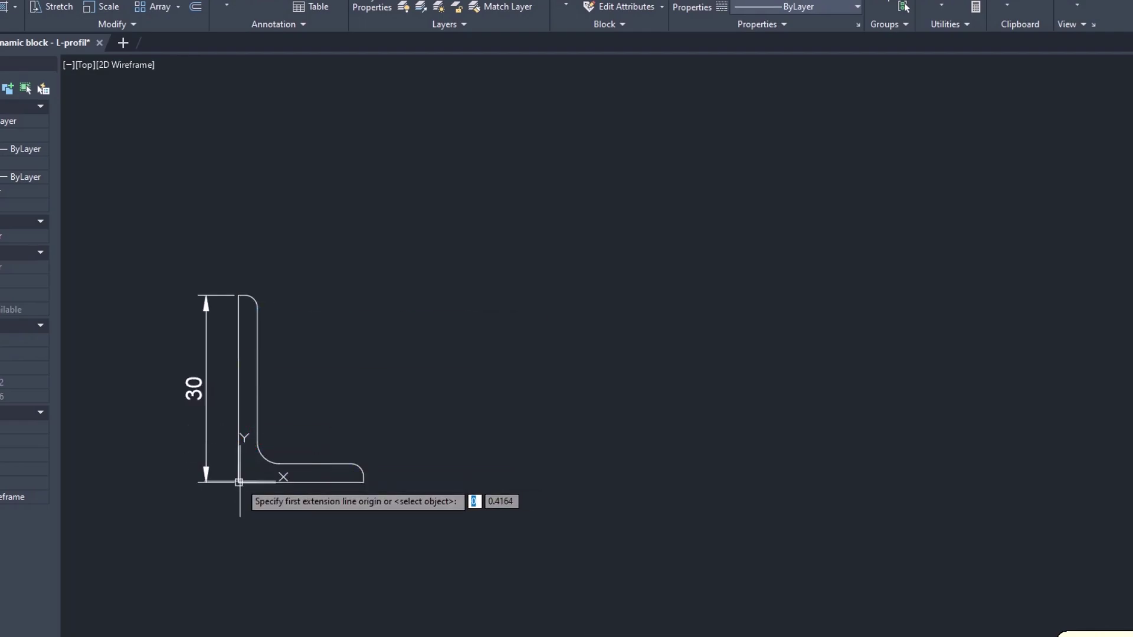
click(239, 483)
click(364, 482)
click(331, 518)
Step: Dimension the thickness of the vertical and horizontal legs at their free ends
click(239, 295)
click(258, 307)
click(247, 258)
key(space)
click(354, 465)
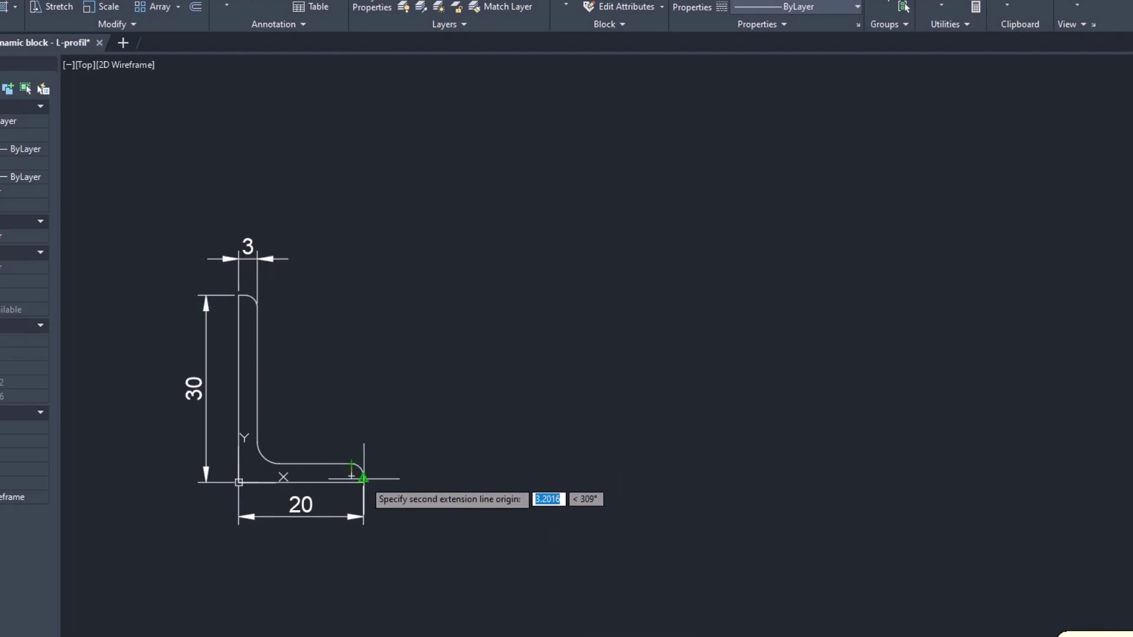
click(364, 482)
click(402, 472)
Step: Add radius dimensions to both leg-end fillets and the inside corner fillet
key(d)
key(r)
key(a)
key(space)
click(253, 300)
click(328, 289)
key(space)
click(298, 439)
click(371, 395)
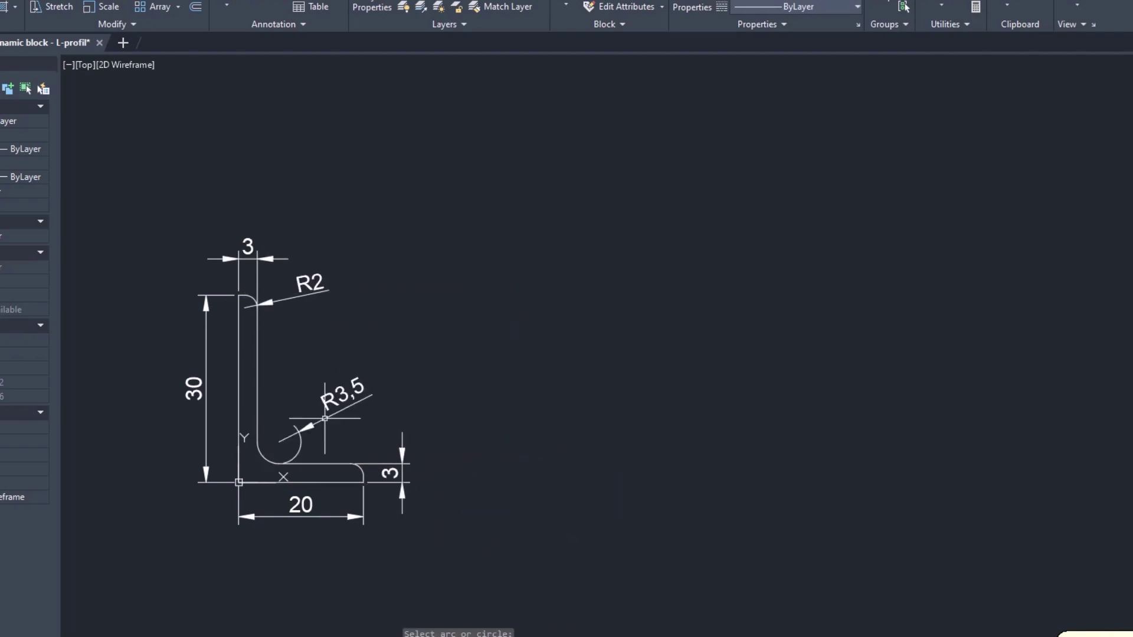
key(space)
click(358, 468)
click(413, 400)
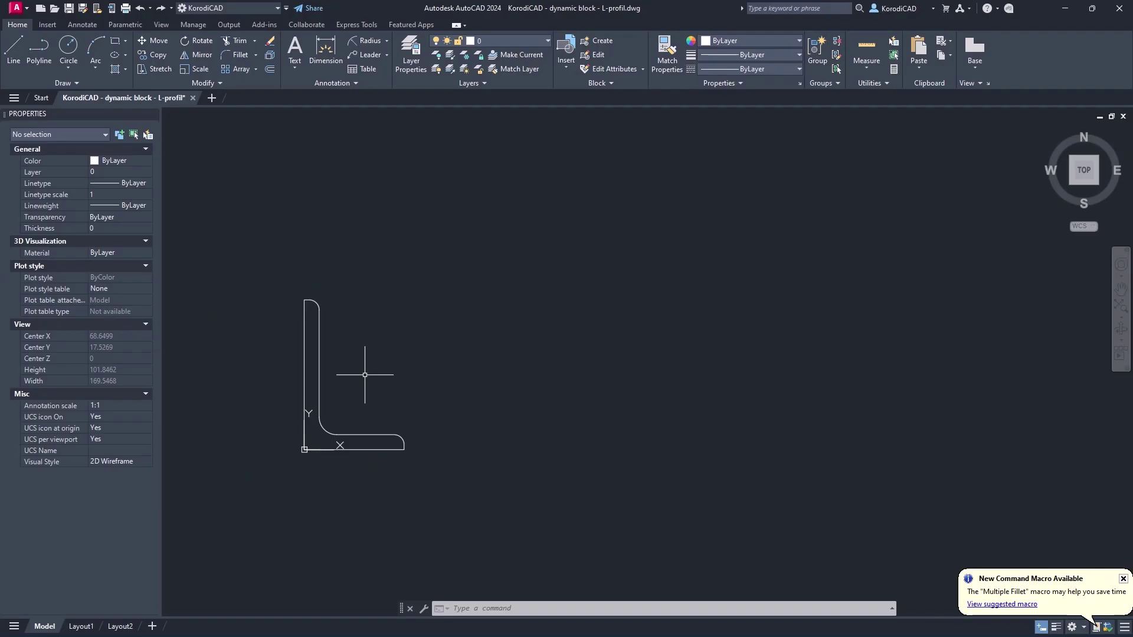
Step: Convert the whole outline into a block named L-profile with base point 0,0,0 and open it in the block editor
key(ctrl+a)
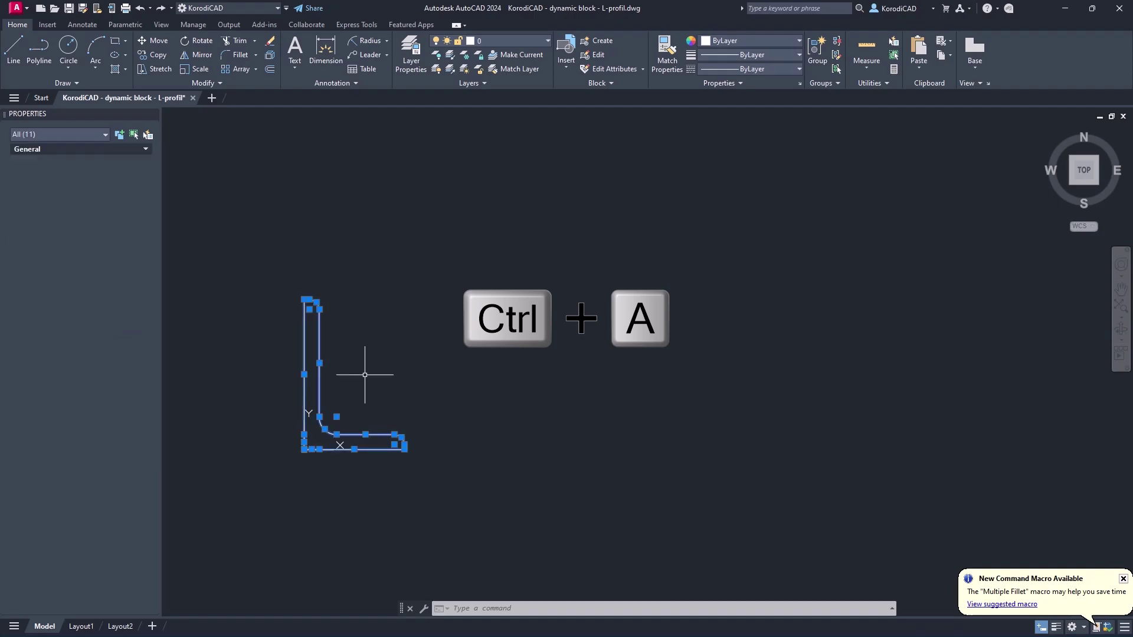
text(blo)
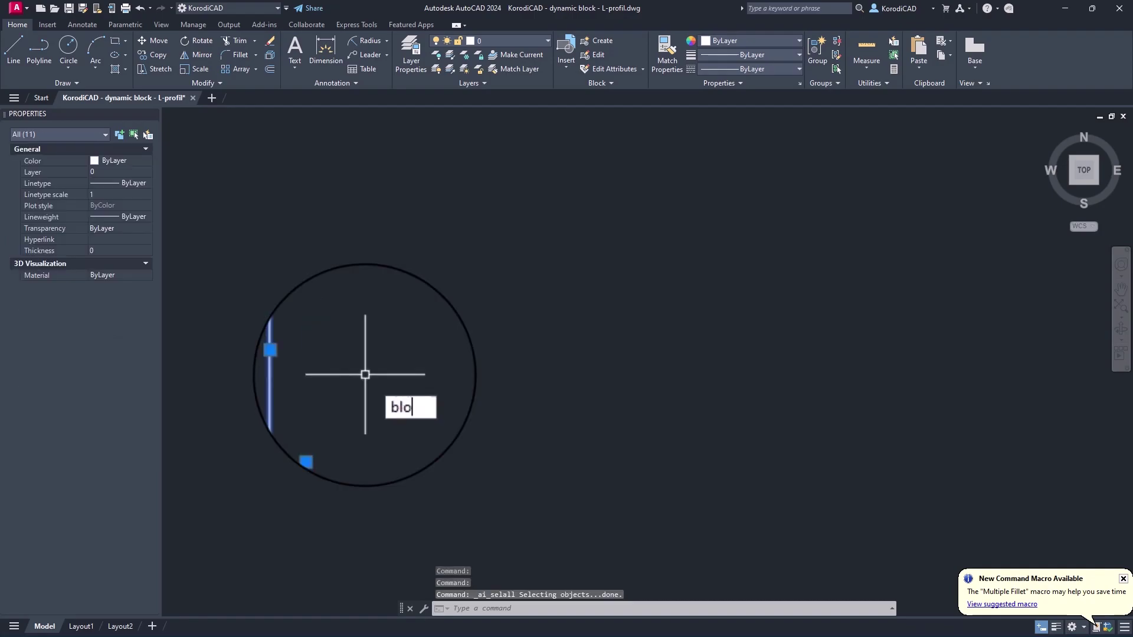
key(Return)
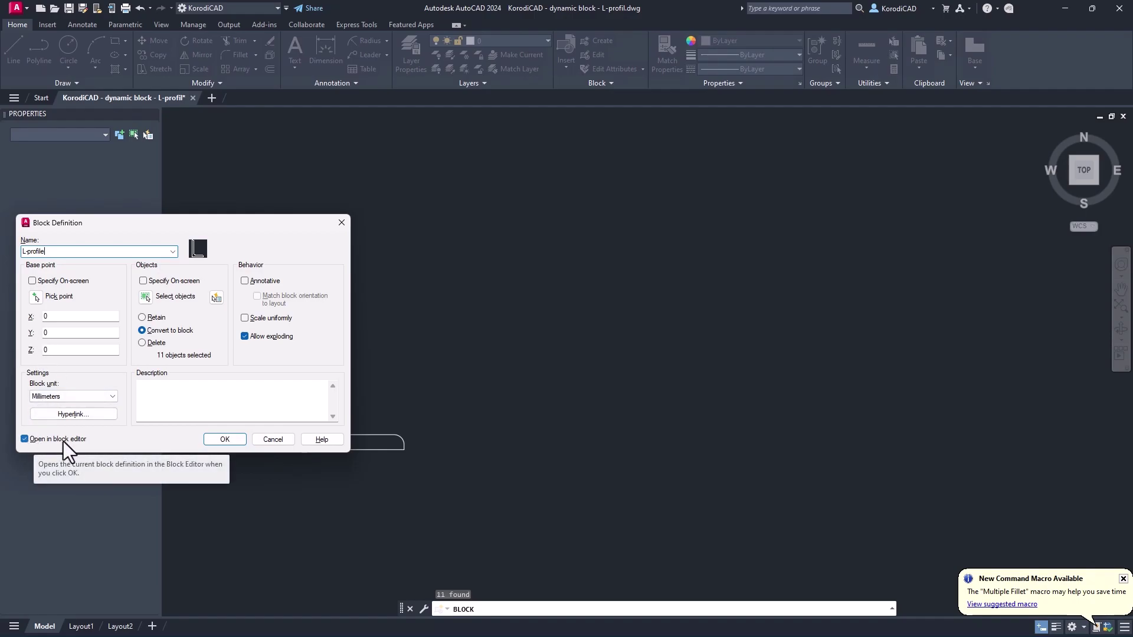
click(232, 440)
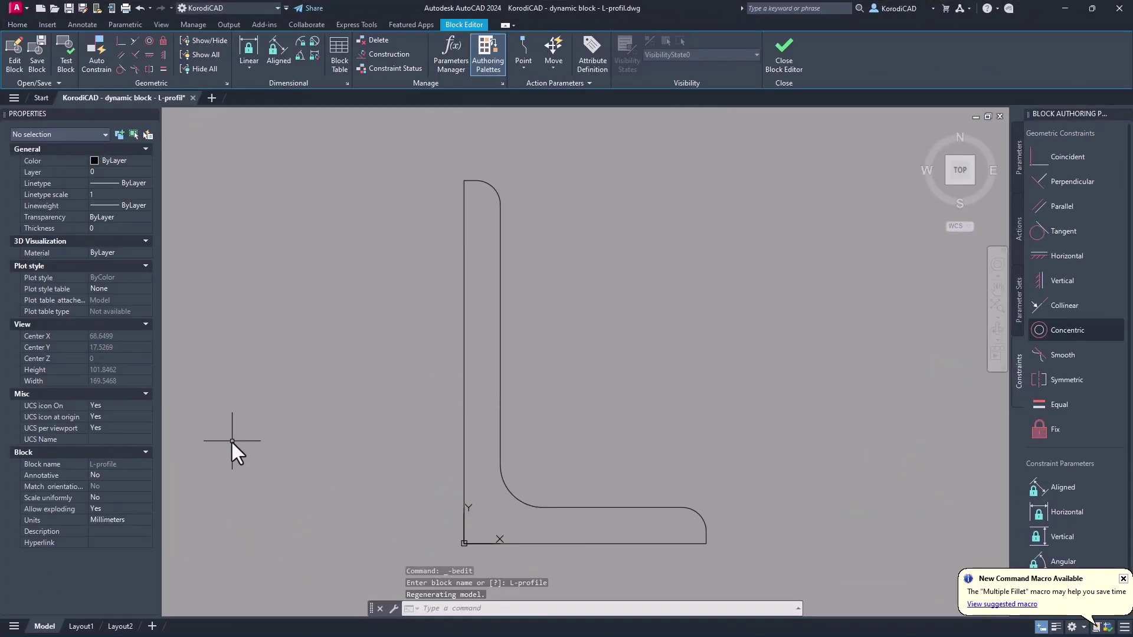
Step: Apply automatic geometric constraints to the entire L-profile outline
click(149, 83)
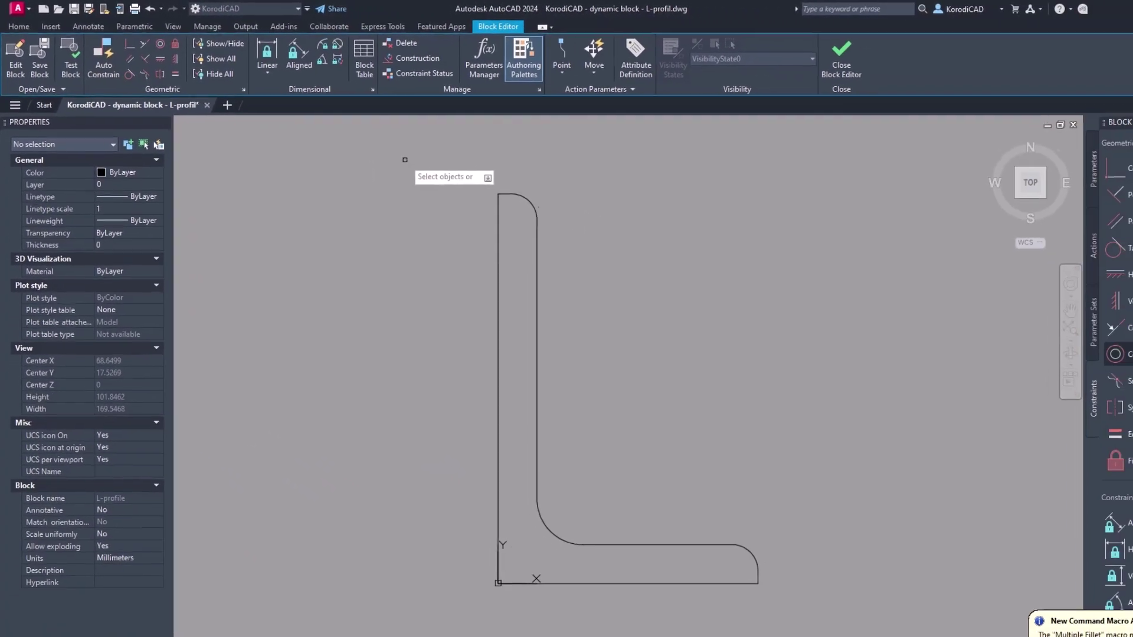
drag(405, 160, 822, 600)
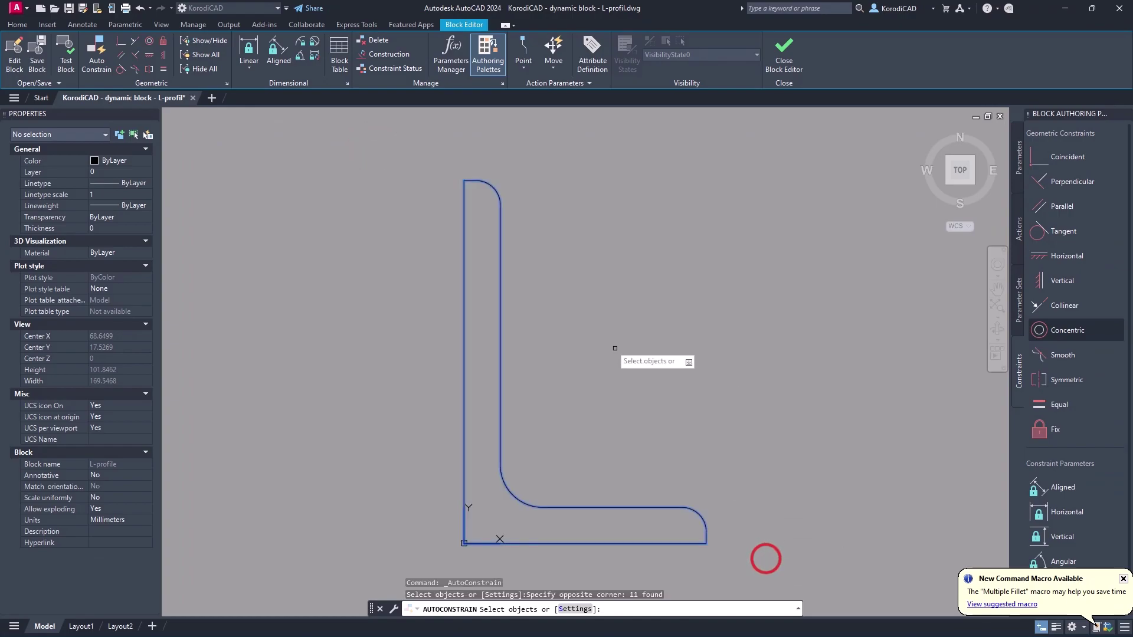
right_click(596, 331)
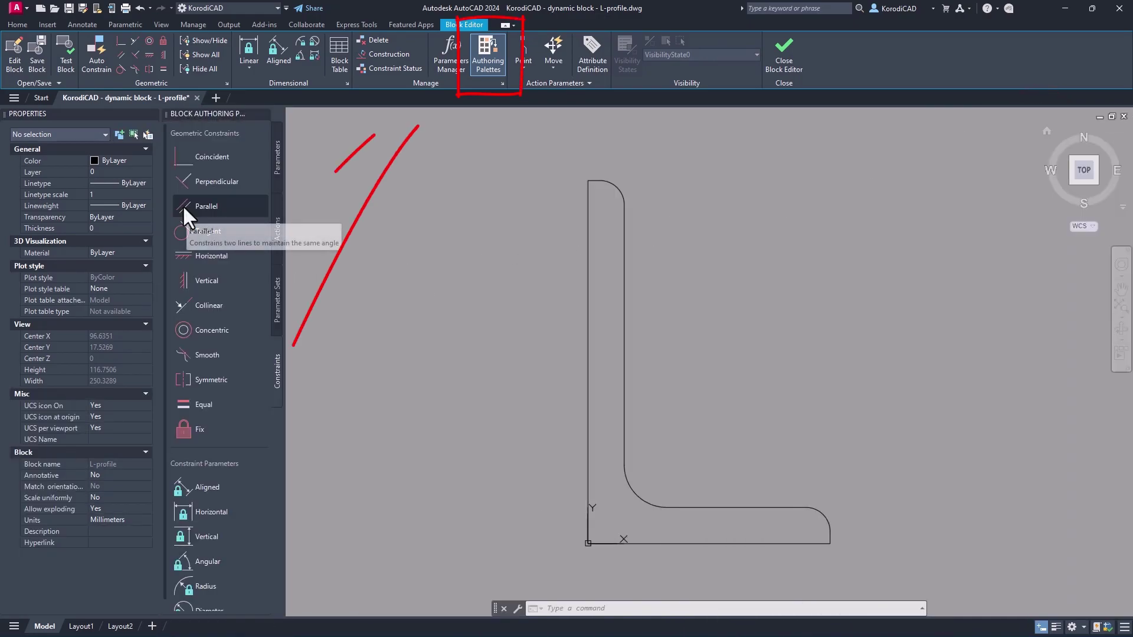
Step: Add a vertical constraint parameter a=30 along the outer edge of the vertical leg, placed outside the profile
key(Escape)
scroll(575, 454, down, 2)
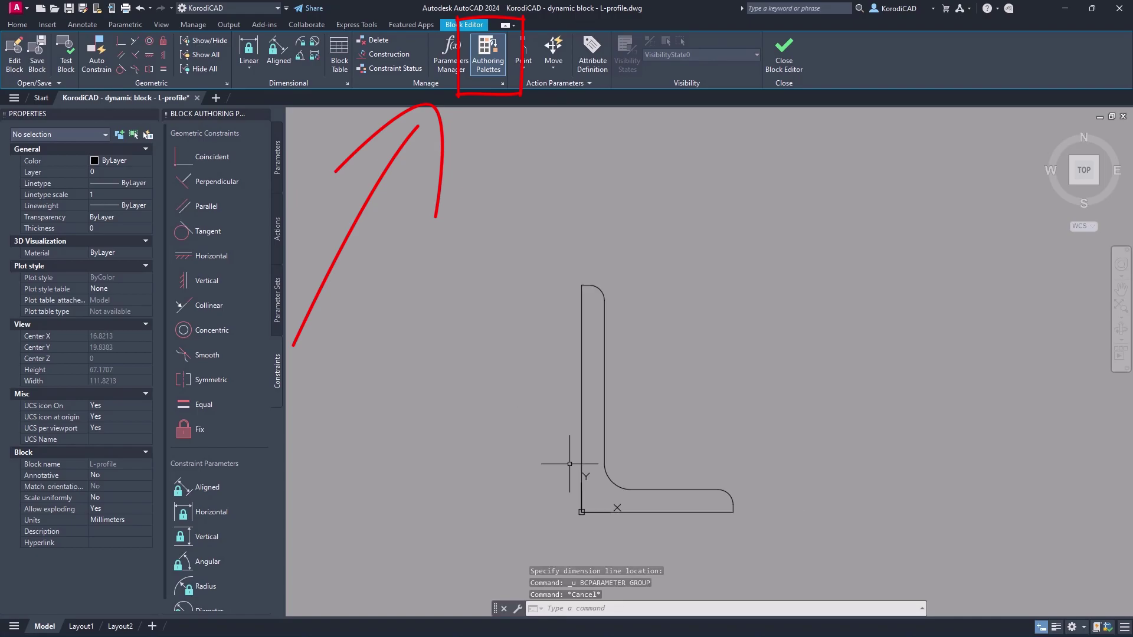
mouse_move(578, 462)
middle_down()
mouse_move(411, 368)
mouse_move(377, 405)
middle_up()
key(alt+Tab)
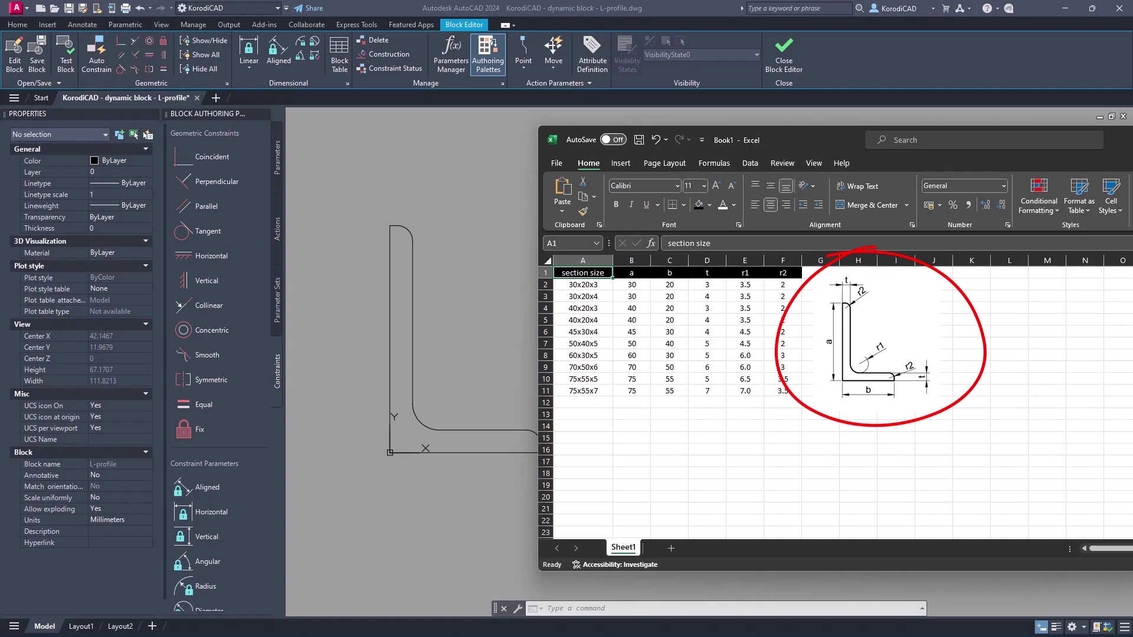
key(alt+Tab)
click(194, 534)
click(389, 451)
click(390, 226)
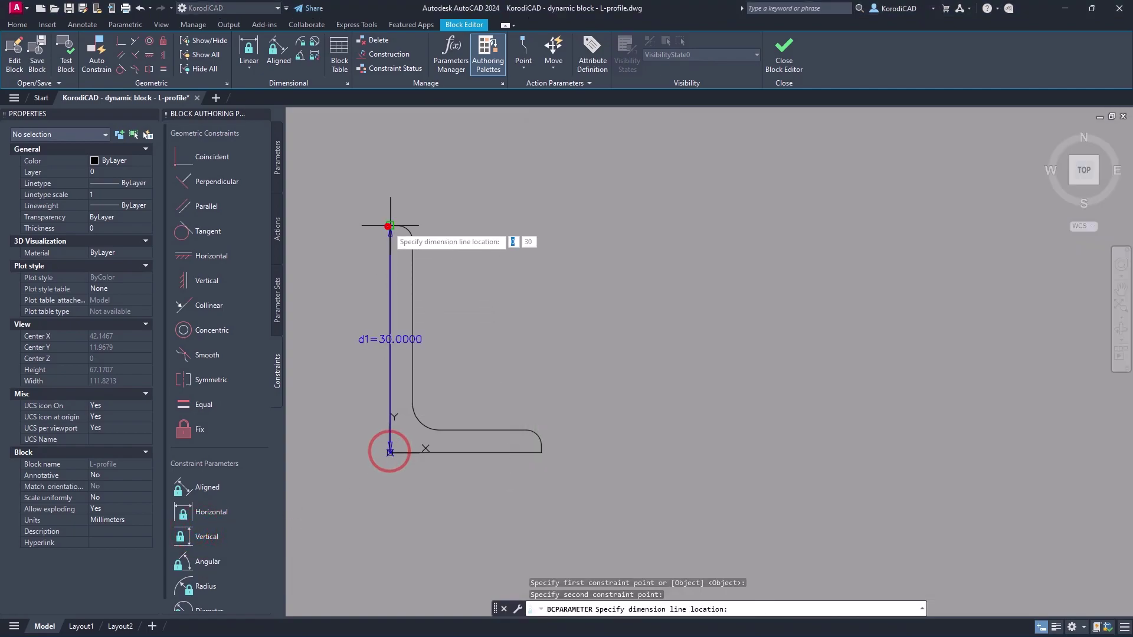
click(350, 237)
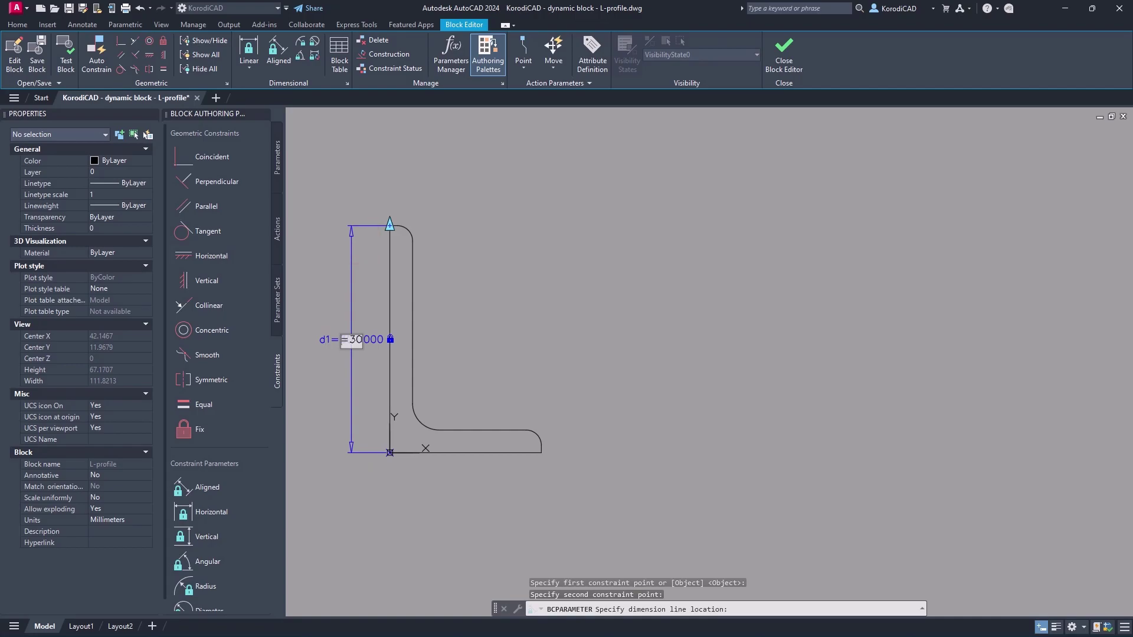
key(Return)
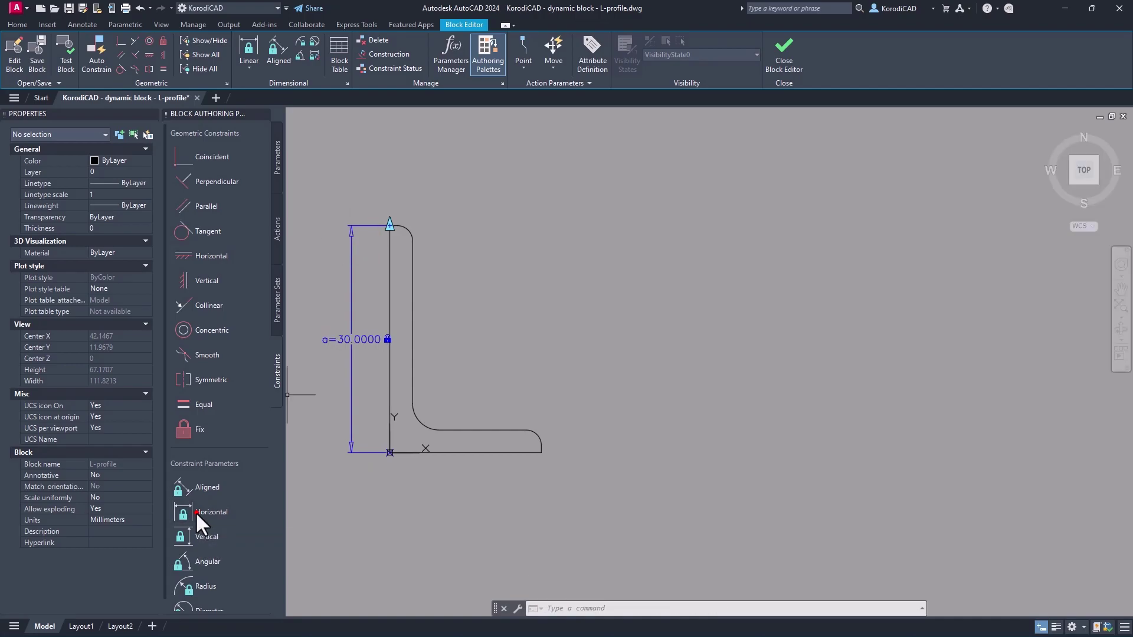
Step: Add a horizontal constraint parameter b=20 along the bottom edge of the profile, placed below it
click(200, 512)
click(389, 452)
click(541, 453)
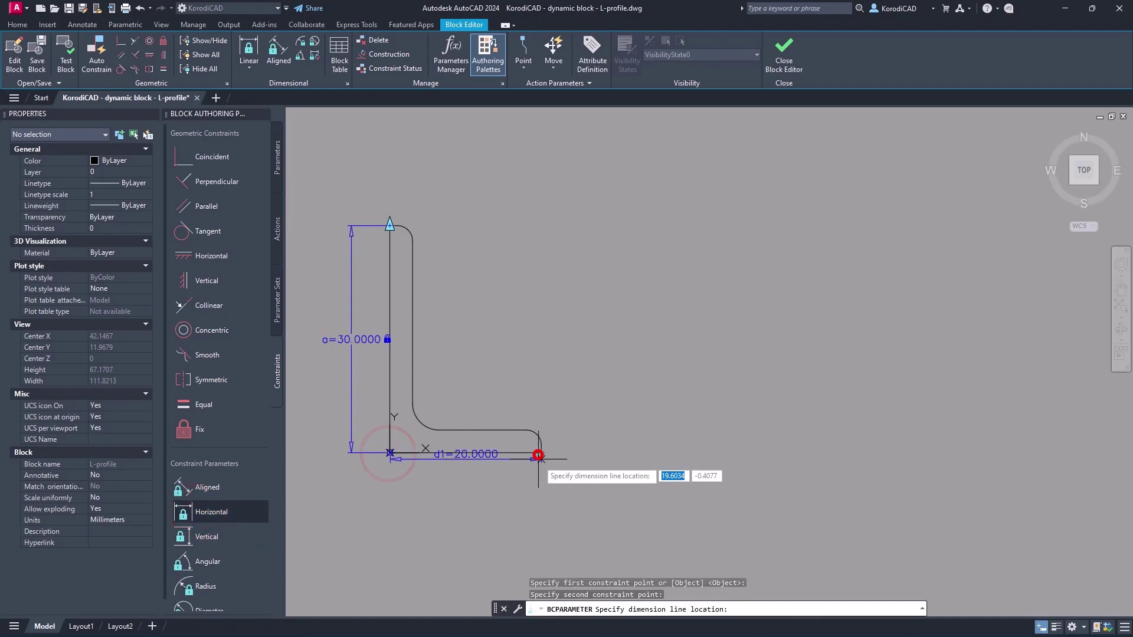
click(536, 474)
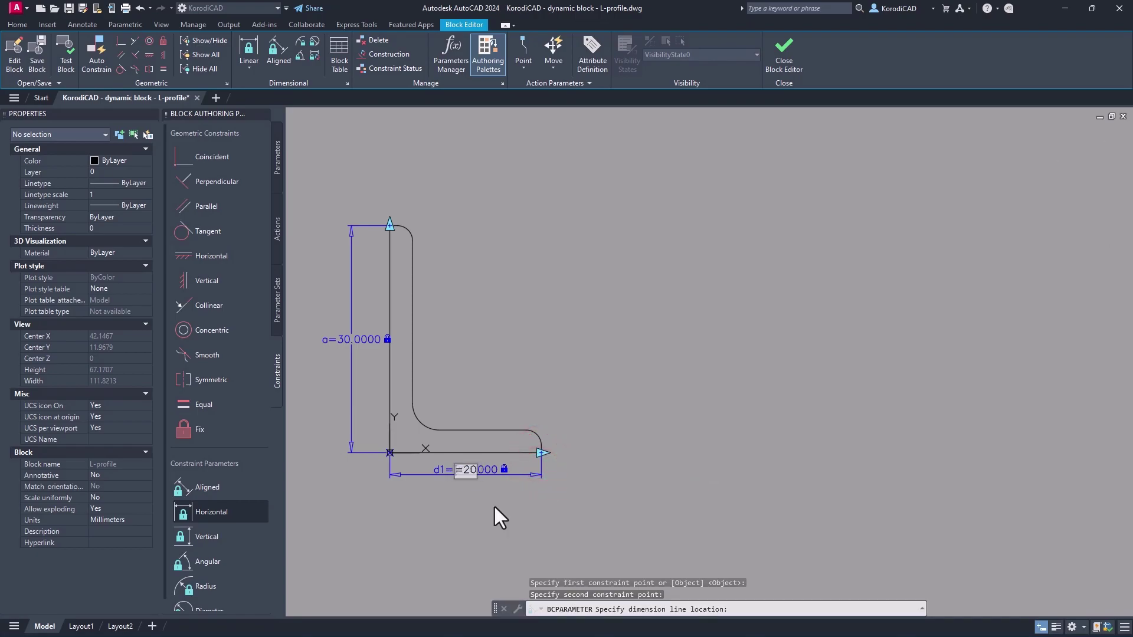
text(b=20)
key(Return)
Step: Add a vertical constraint parameter t=3 for the horizontal leg's thickness, placed beyond its free end
click(233, 533)
click(541, 453)
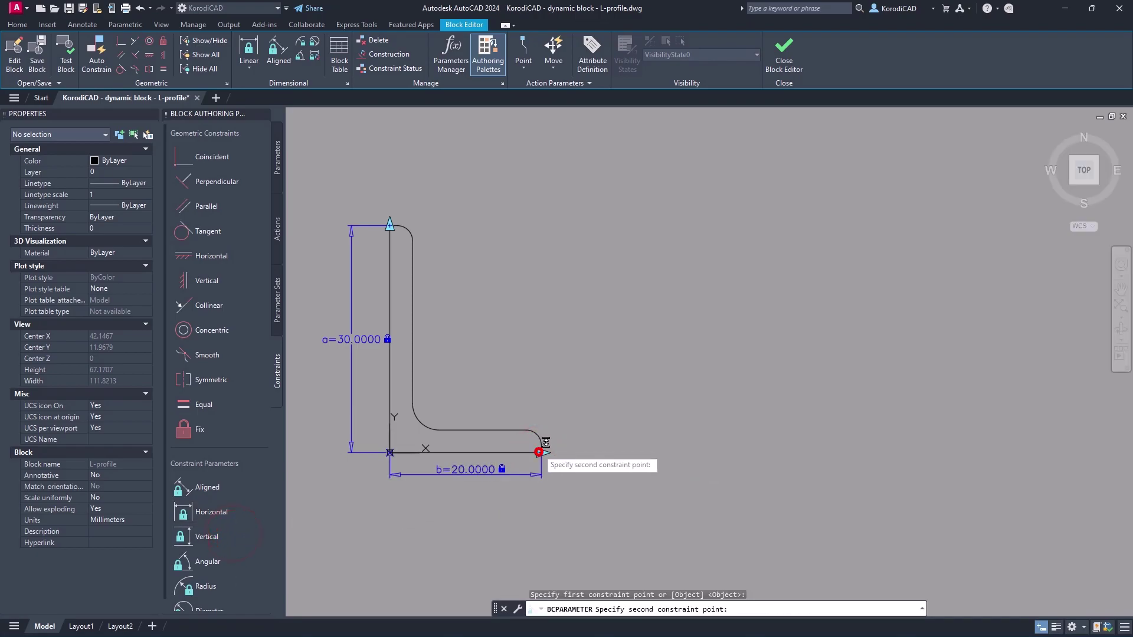
click(525, 430)
click(598, 430)
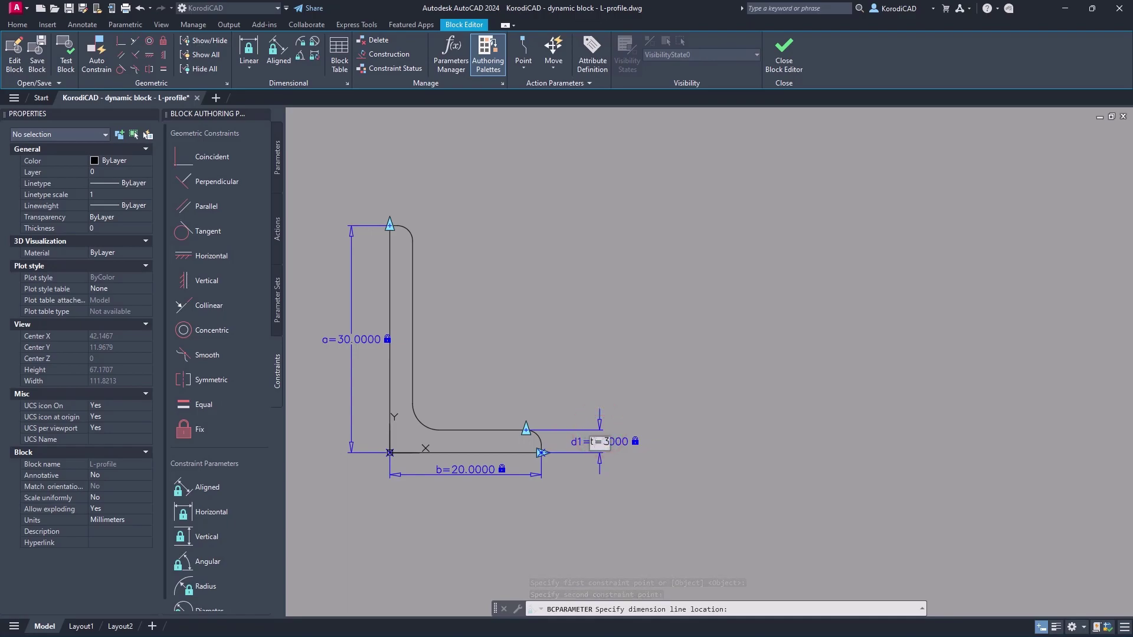
text(t=3)
key(Return)
Step: Add a horizontal constraint parameter t2=t for the vertical leg's thickness, placed above its free end
click(204, 512)
click(389, 224)
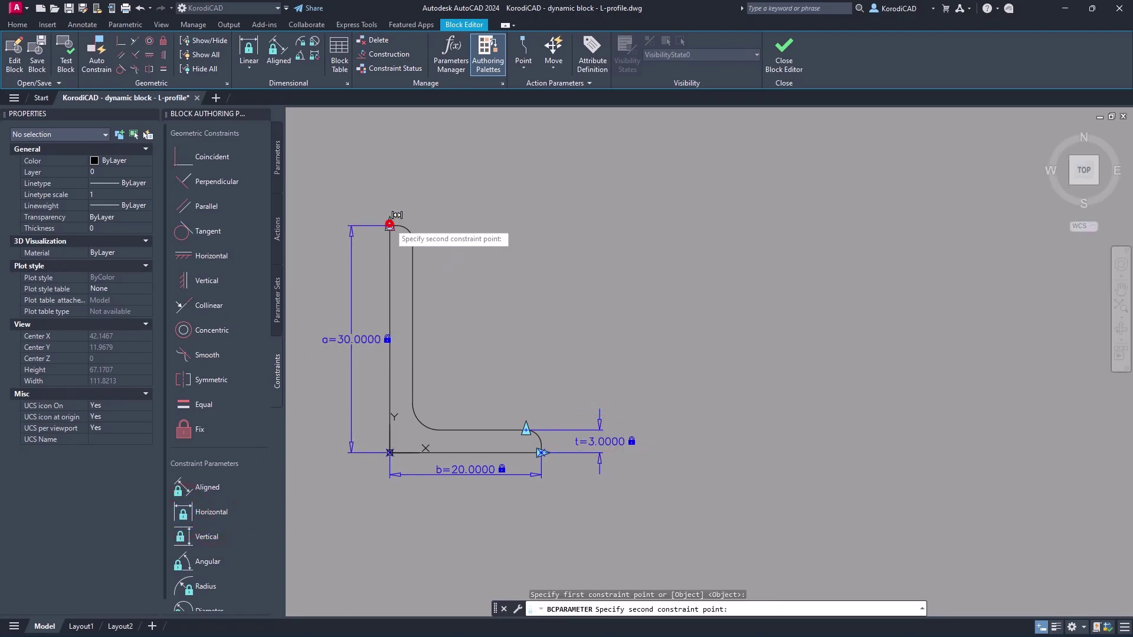
click(411, 237)
click(417, 184)
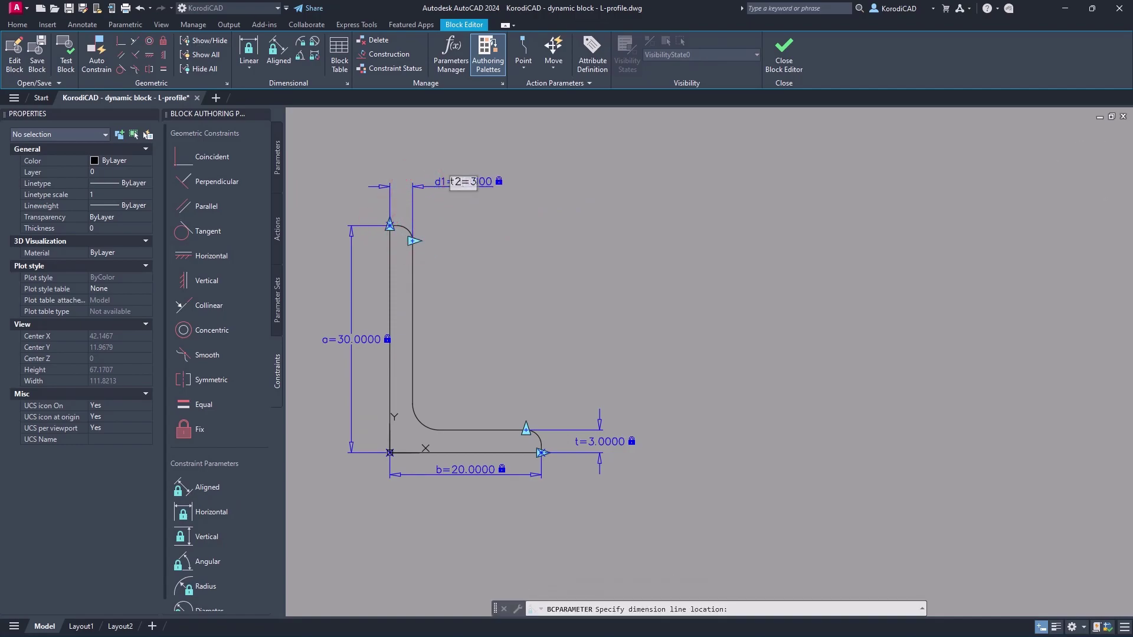
text(t2=t)
key(Return)
Step: Add a radius constraint parameter r1=3.5 to the inside corner fillet between the two legs
scroll(202, 575, down, 1)
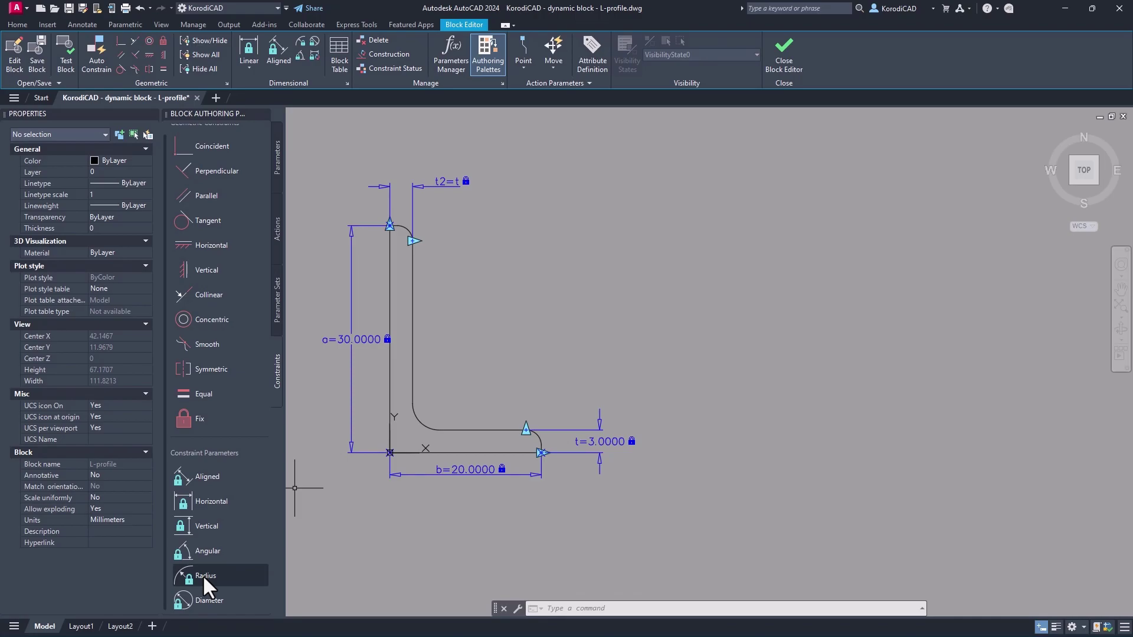
click(204, 575)
click(418, 419)
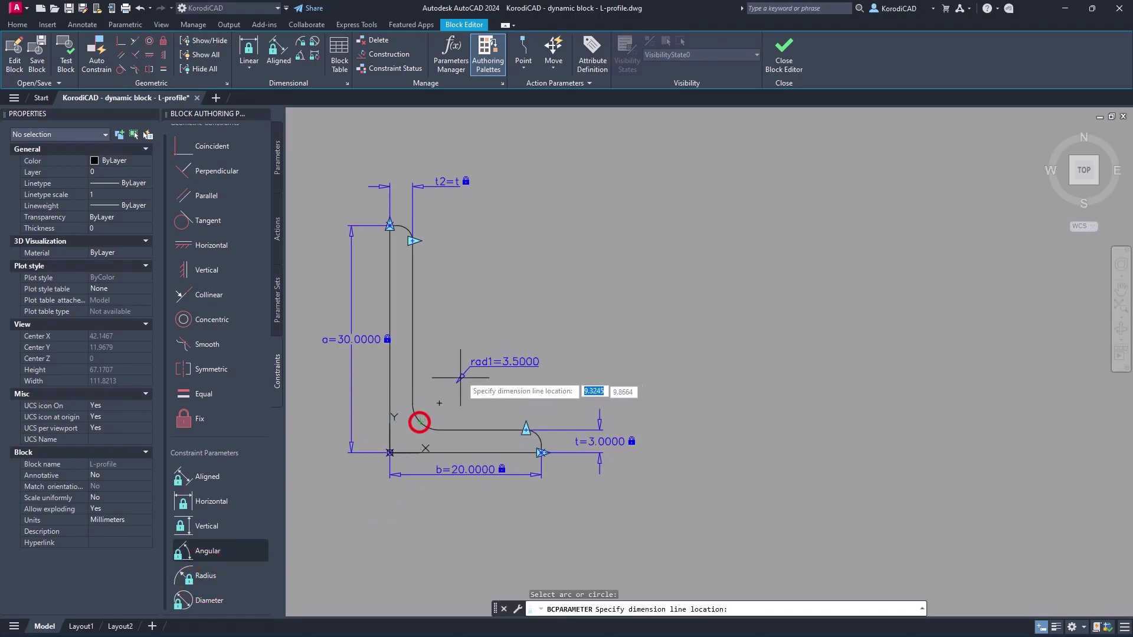
click(462, 375)
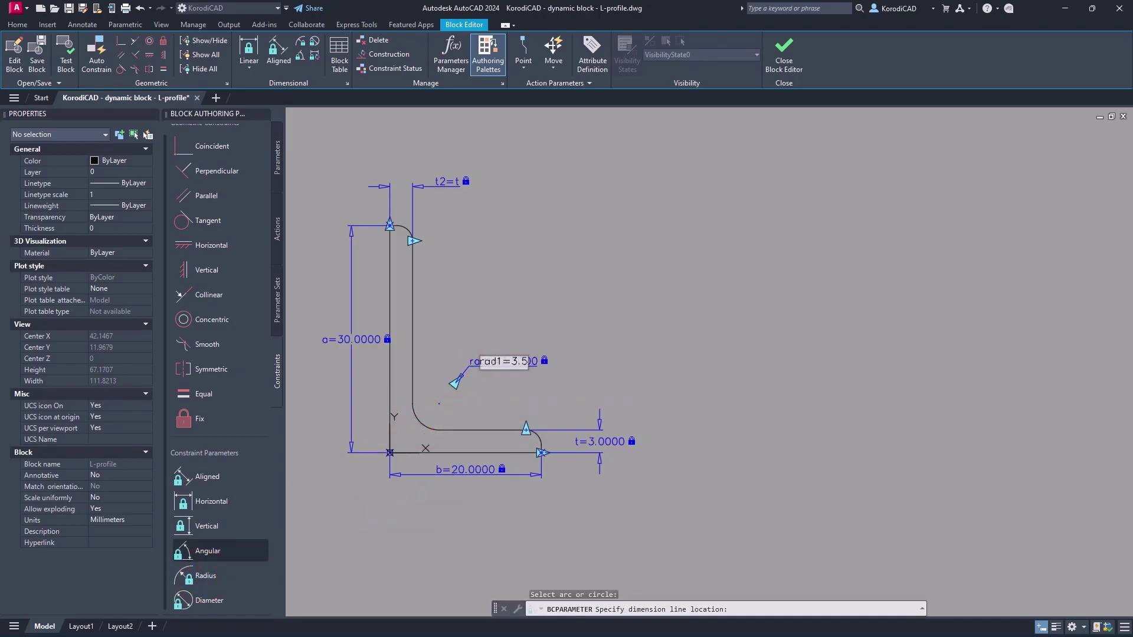
text(r1=3.5)
key(Return)
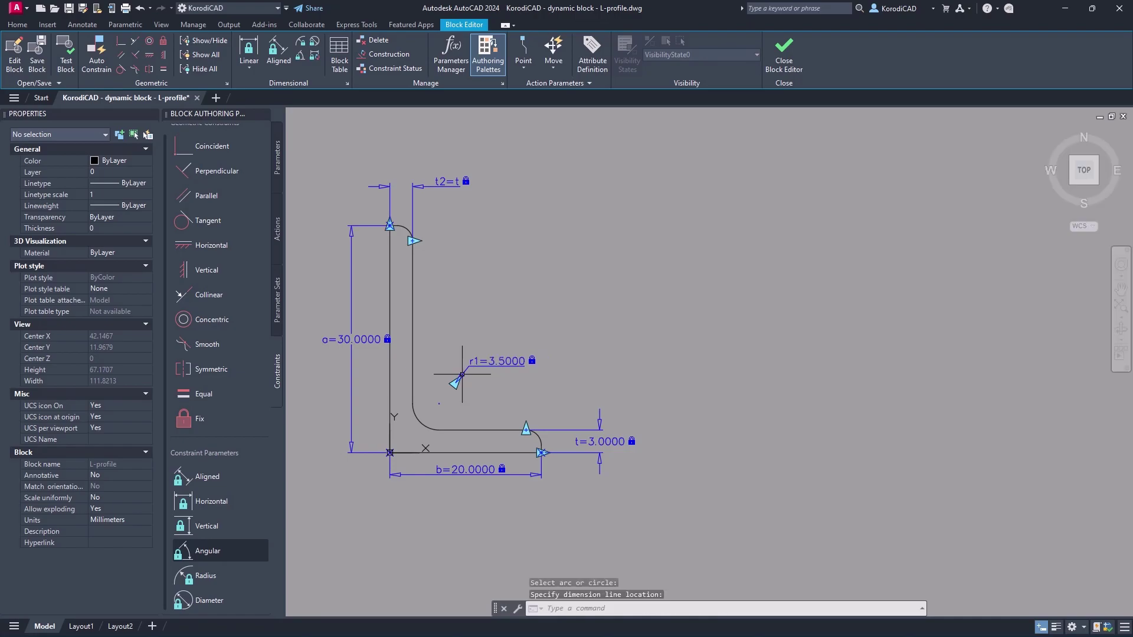
Step: Add a radius constraint parameter r2=2 to the fillet at the horizontal leg's free end
key(Return)
click(539, 439)
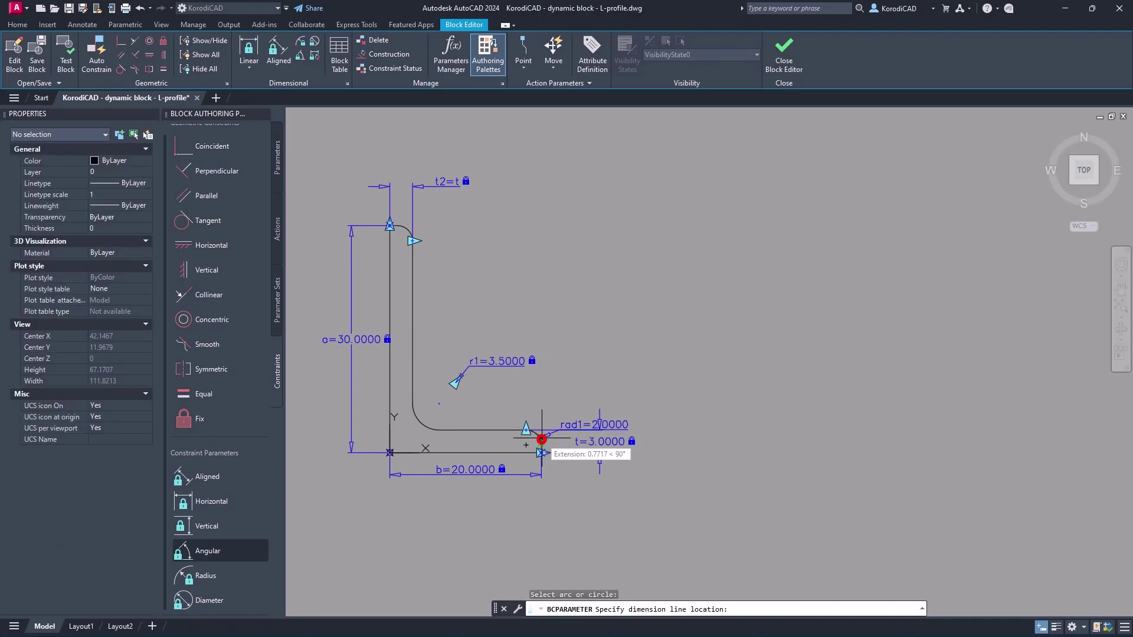
click(563, 394)
text(r1=2)
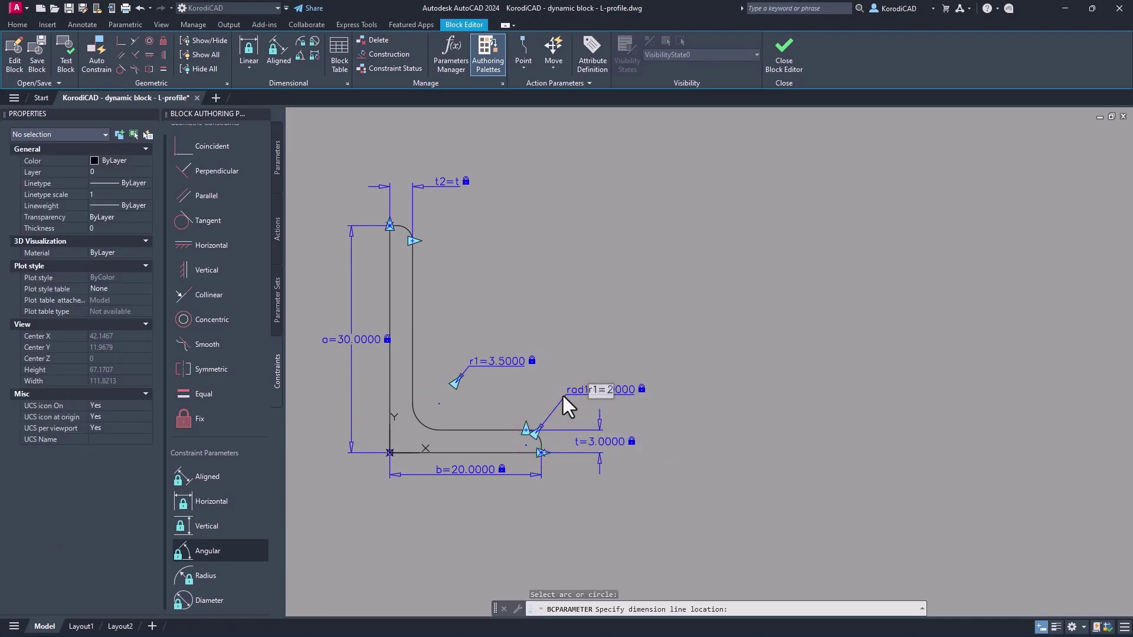
key(Left)
key(Left)
key(BackSpace)
text(2)
key(Return)
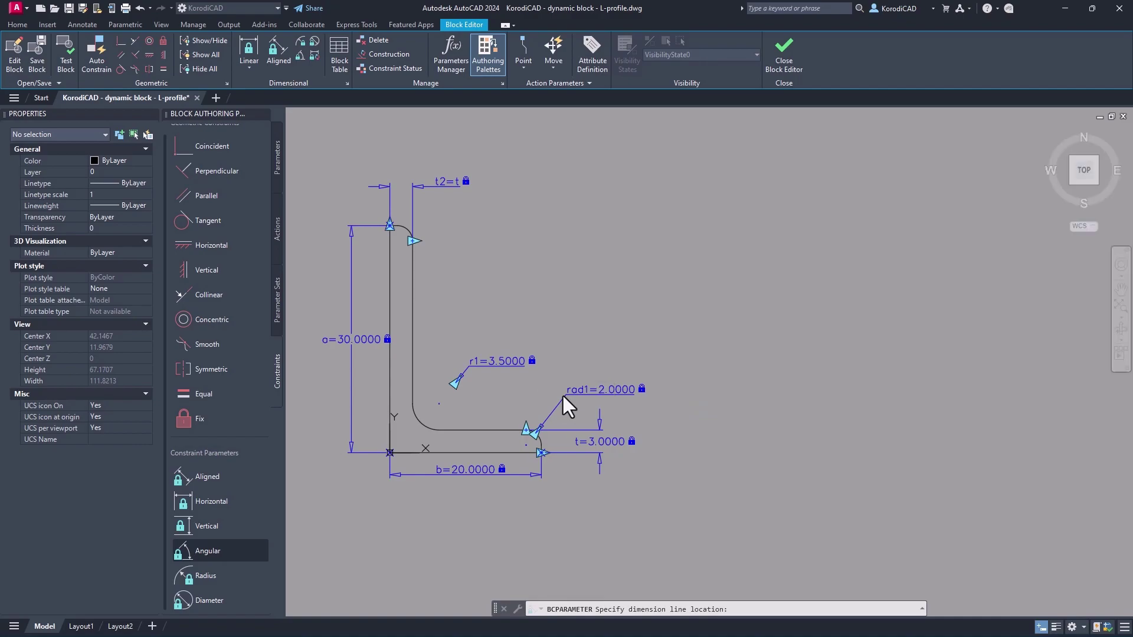
Step: Add a radius constraint parameter r3=r2 to the fillet at the top of the vertical leg
key(Return)
click(405, 230)
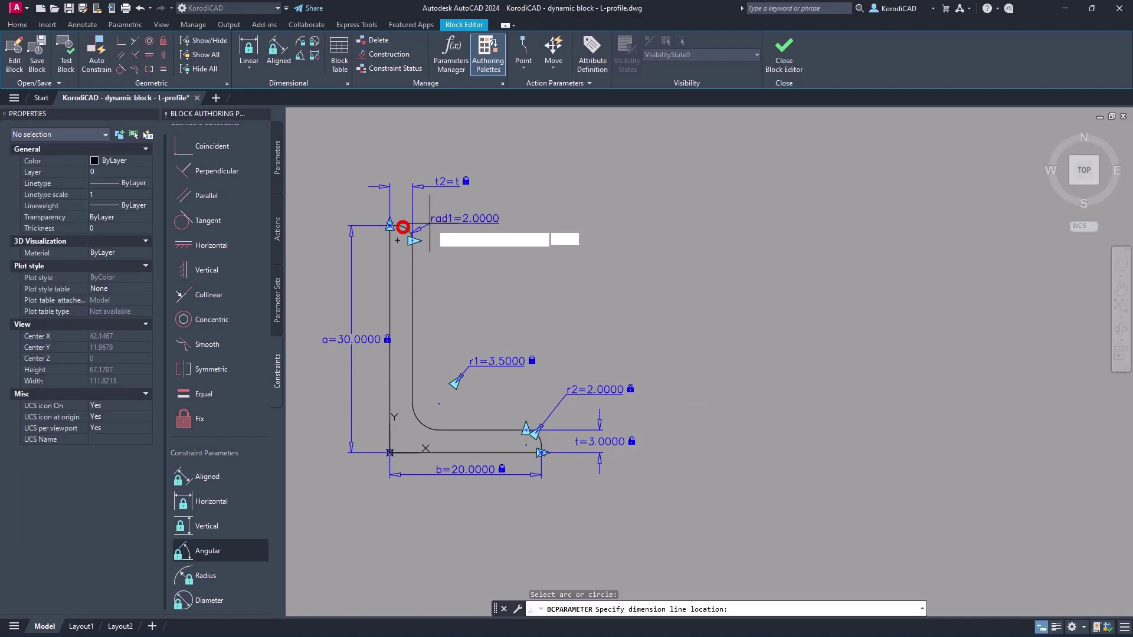
click(445, 215)
text(r1=2)
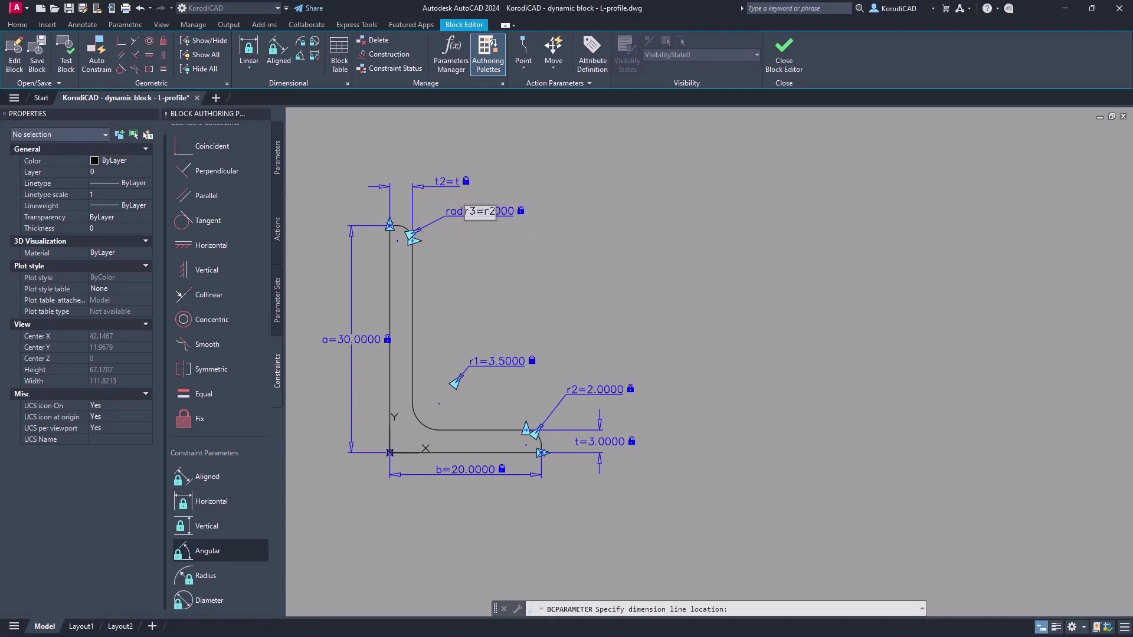
key(Return)
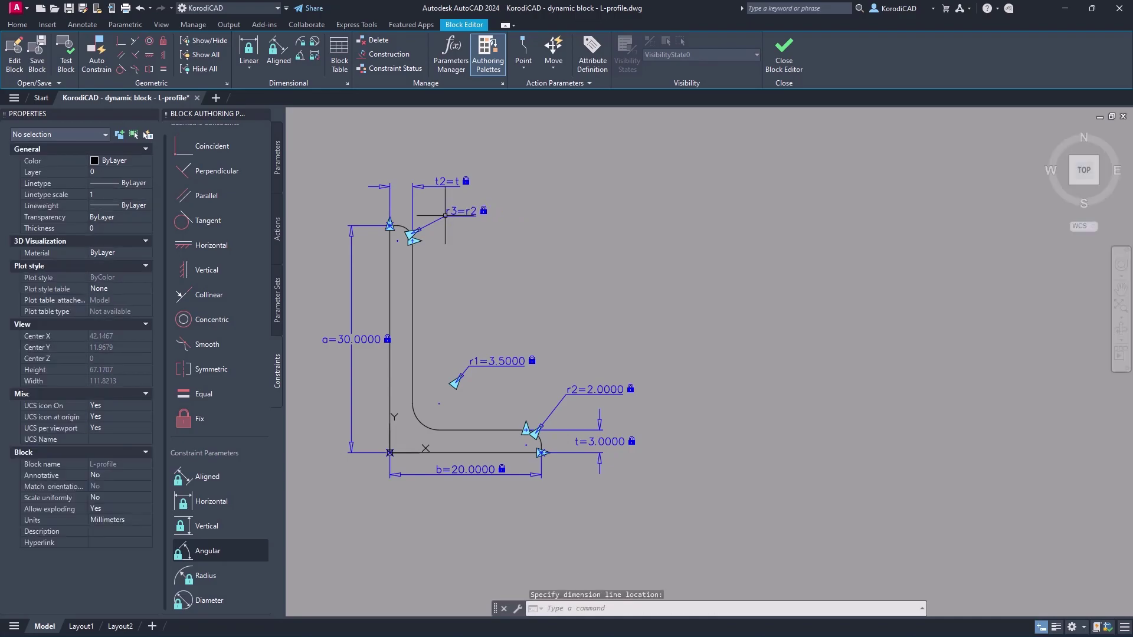
Step: Place a block properties table in the empty area beside the L-profile, keeping the default of one grip
key(alt+Tab)
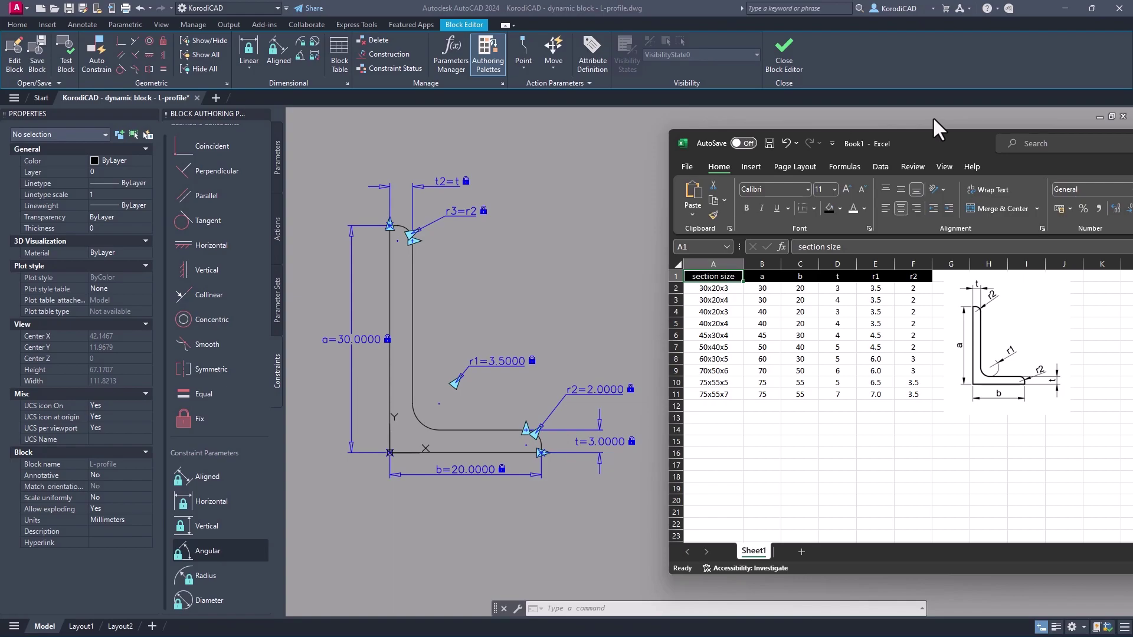
key(alt+Tab)
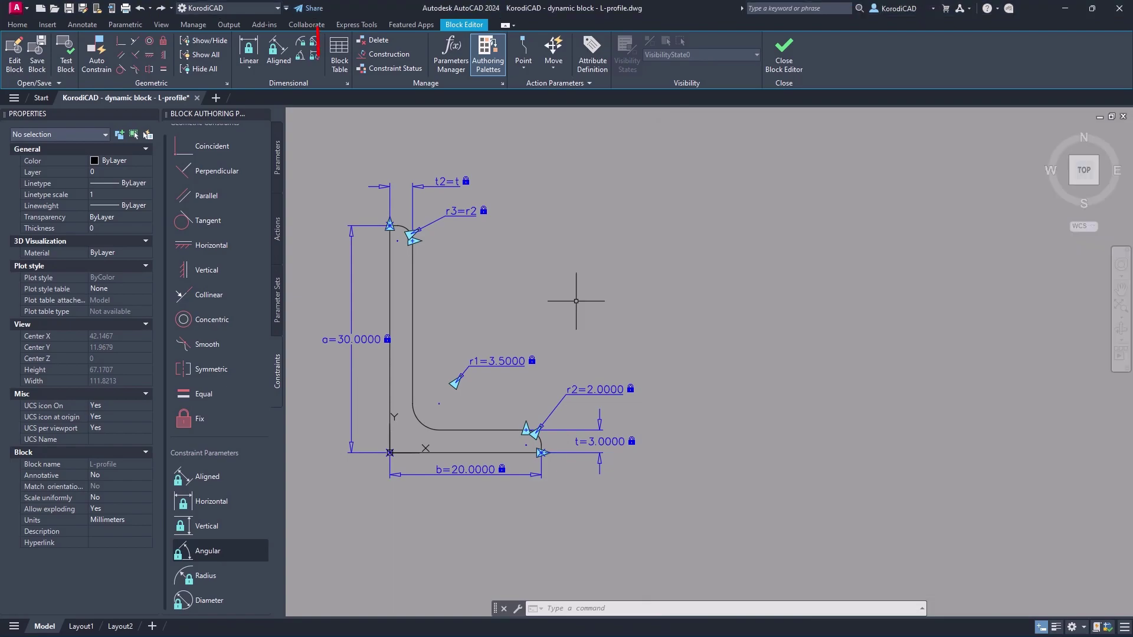
click(338, 50)
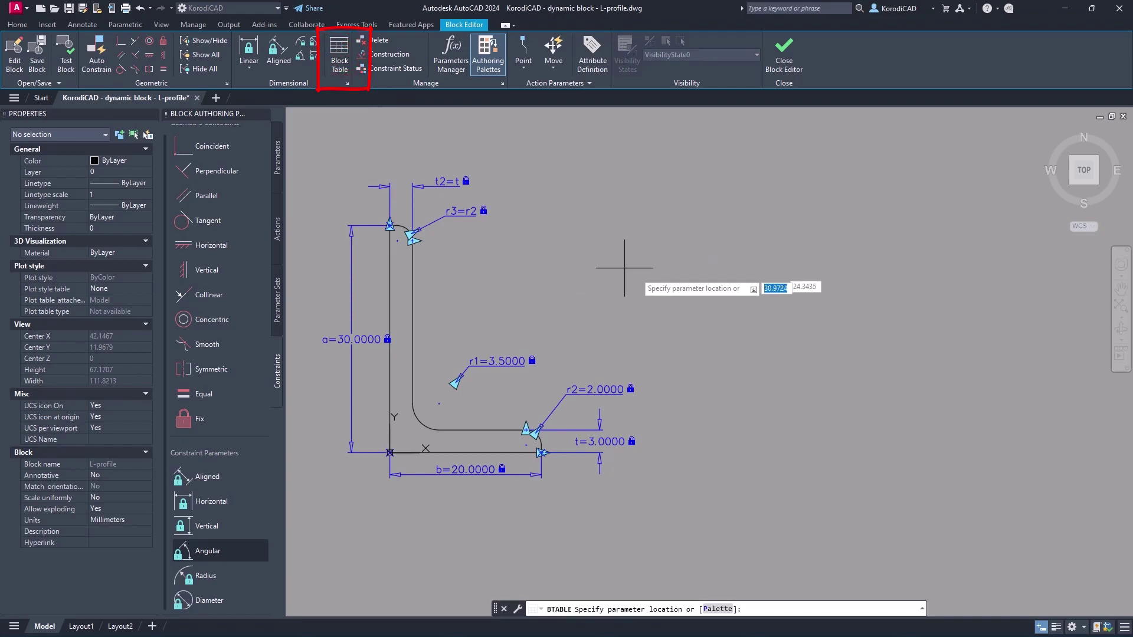
click(665, 289)
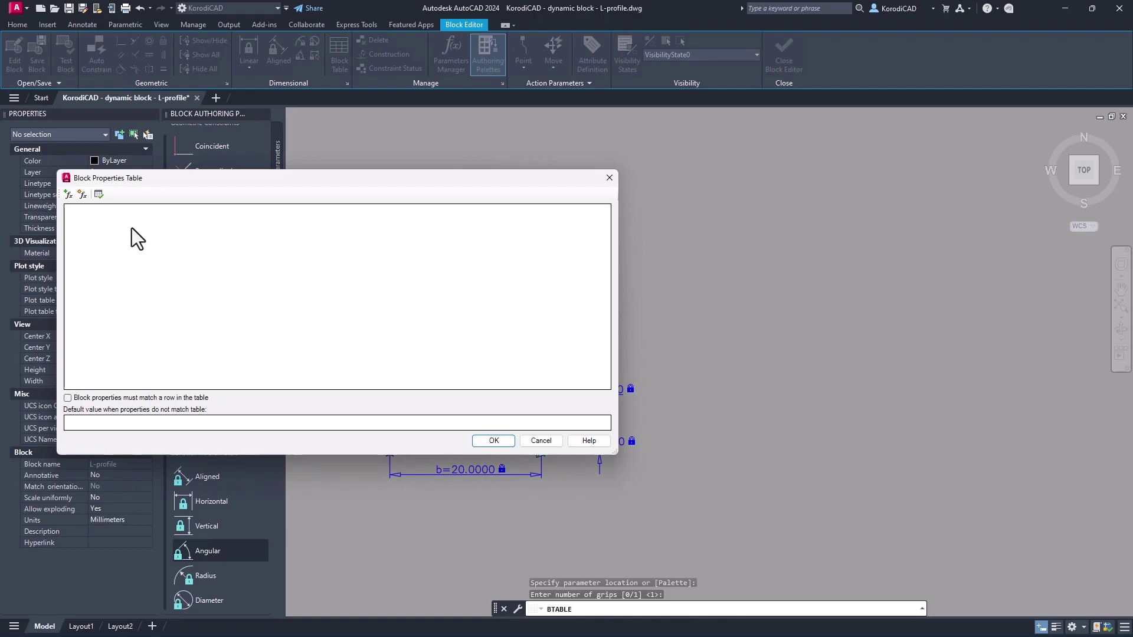
Step: Add parameters a, b, t, r1 and r2 as columns of the block properties table
click(68, 195)
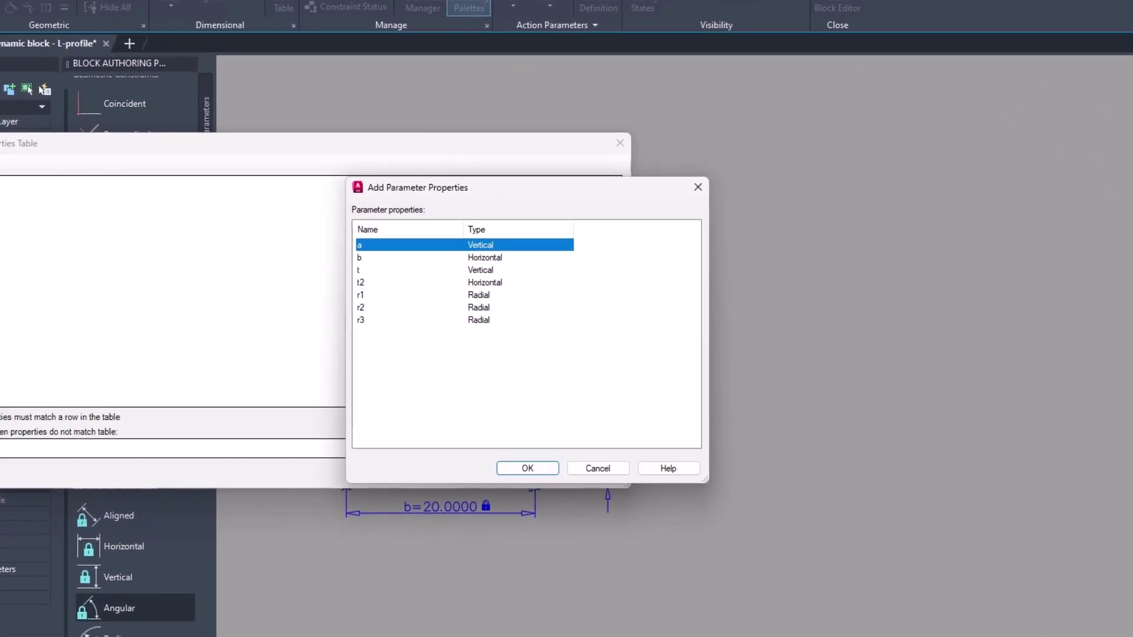
ctrl+click(434, 257)
ctrl+click(435, 271)
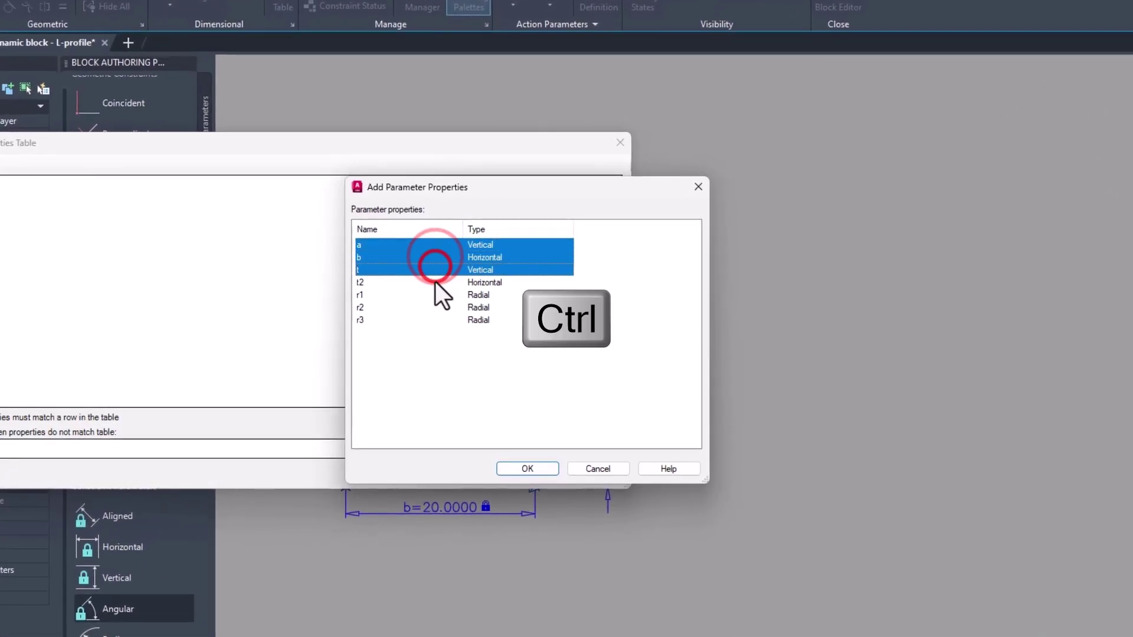
ctrl+click(434, 296)
ctrl+click(431, 307)
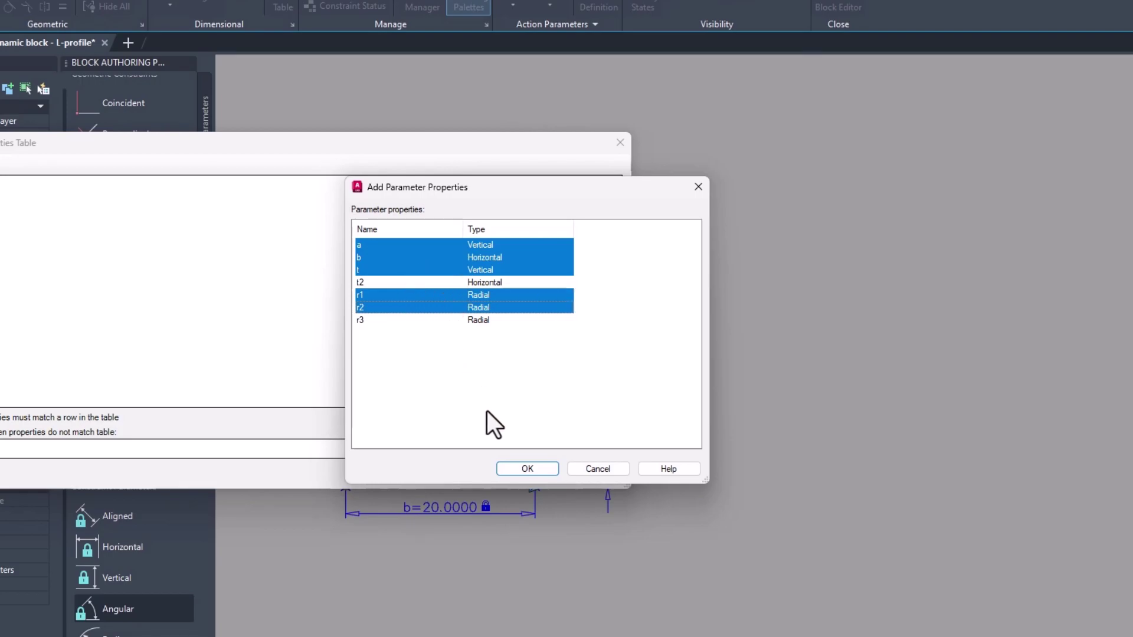
click(517, 471)
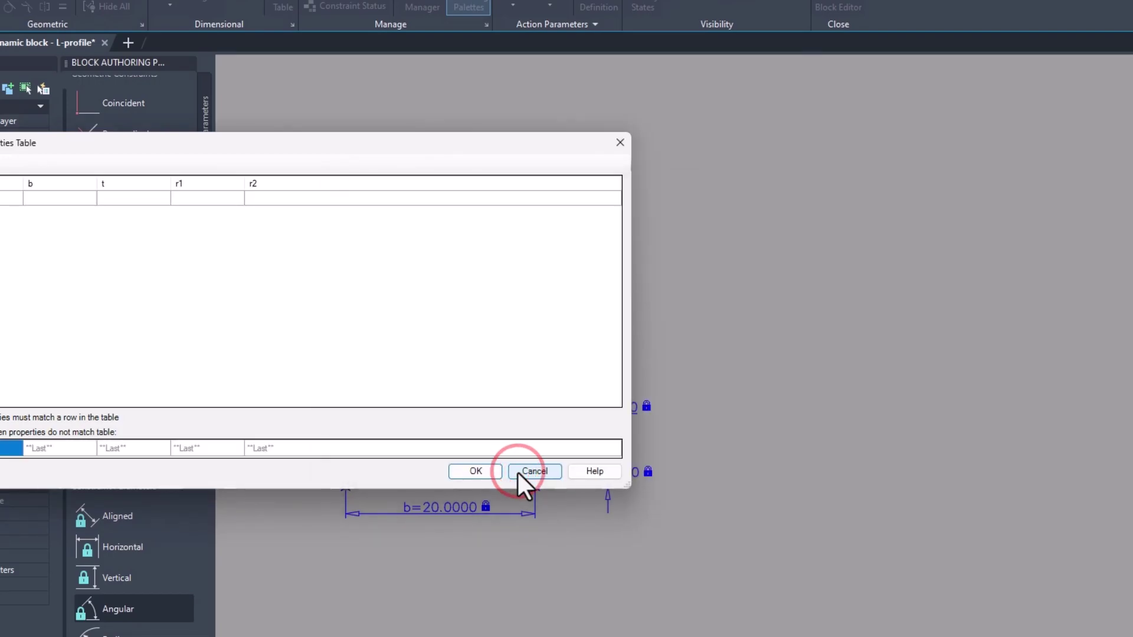
Step: Copy cells B2:F11 from the Excel section table and paste them into the block properties table's first row, under column a
key(alt+Tab)
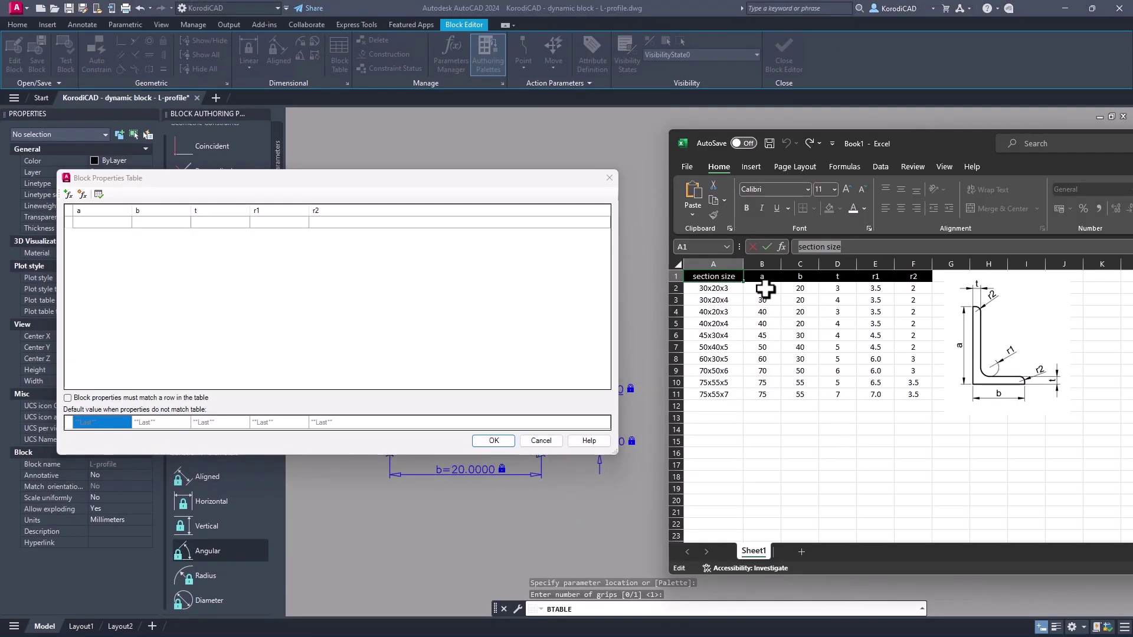
drag(764, 289, 909, 393)
key(ctrl+c)
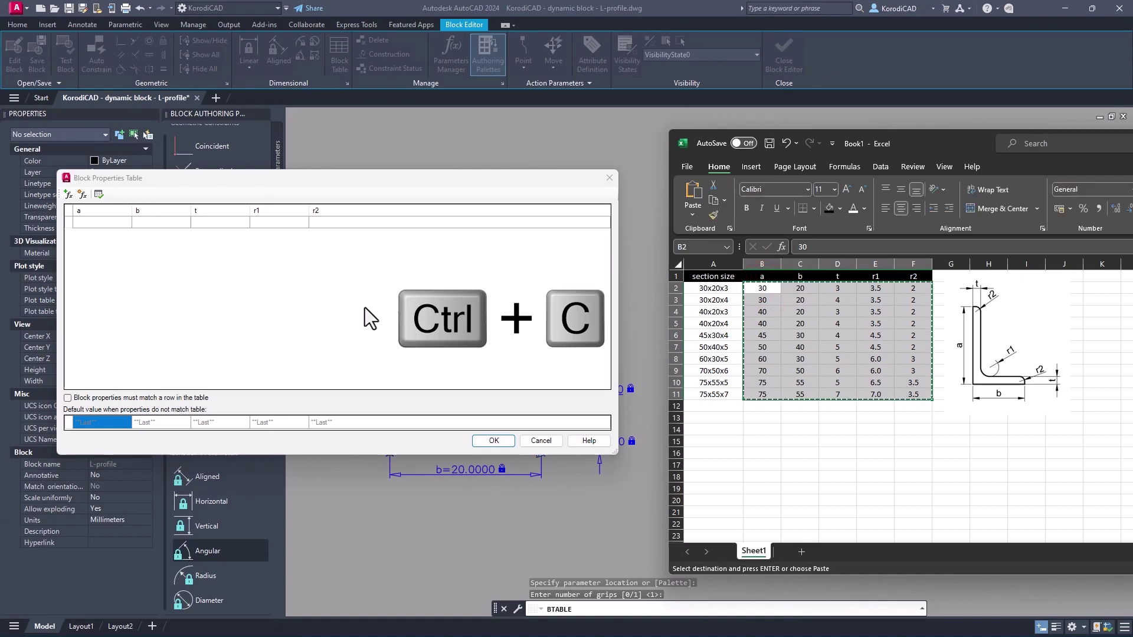
click(121, 224)
click(121, 224)
key(ctrl+v)
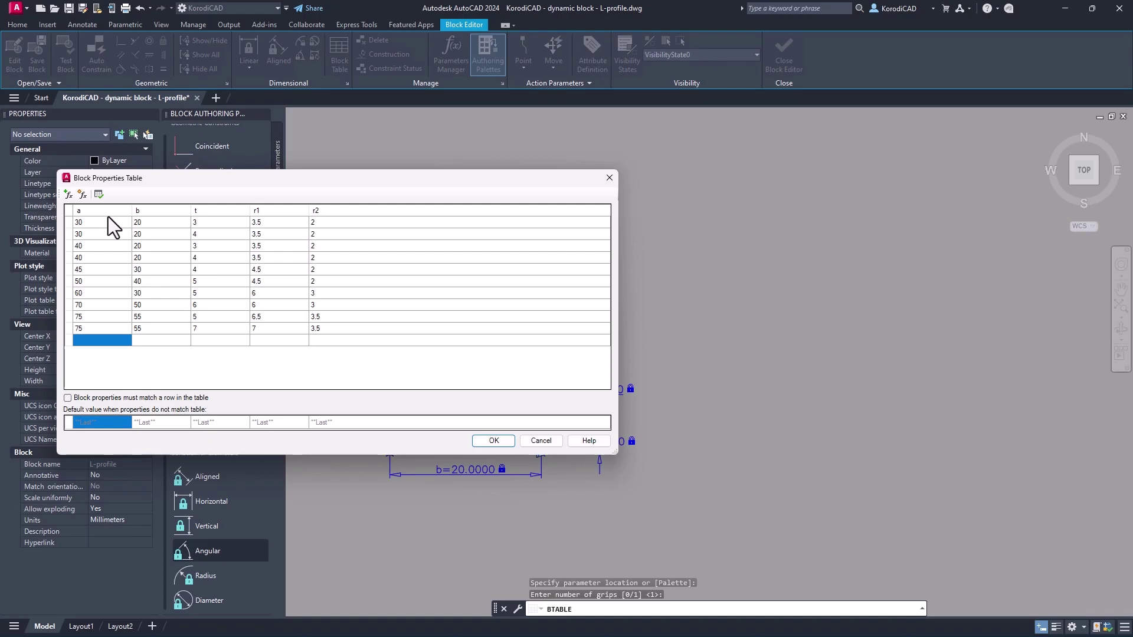
Step: Create a String parameter named section_size, displayed in the Properties palette, and make it the first column of the block properties table
click(84, 195)
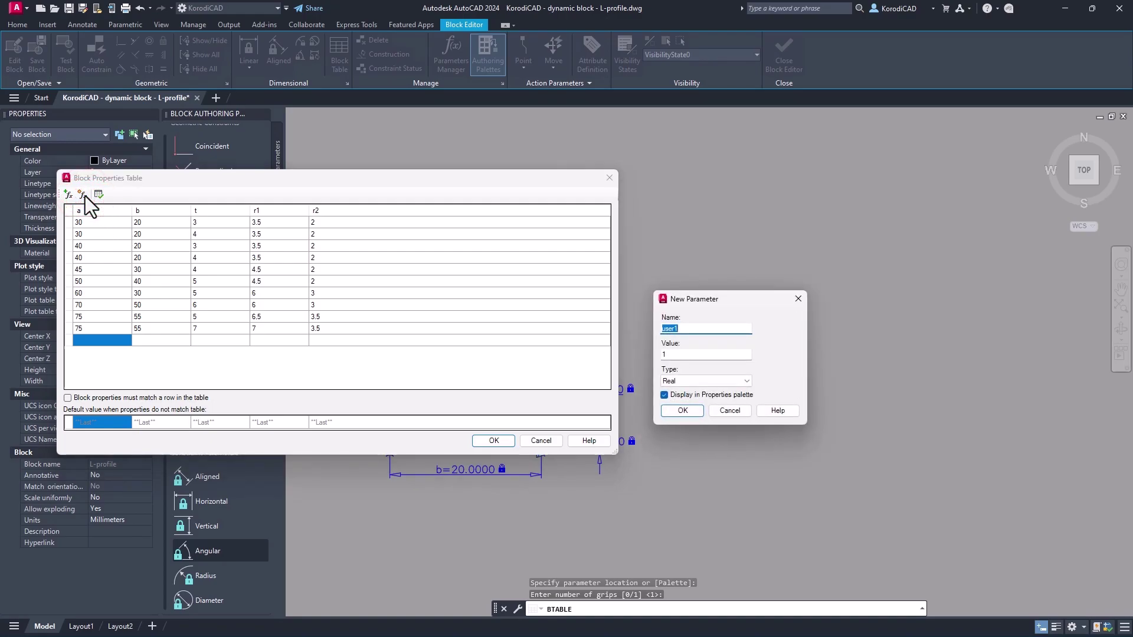
click(705, 381)
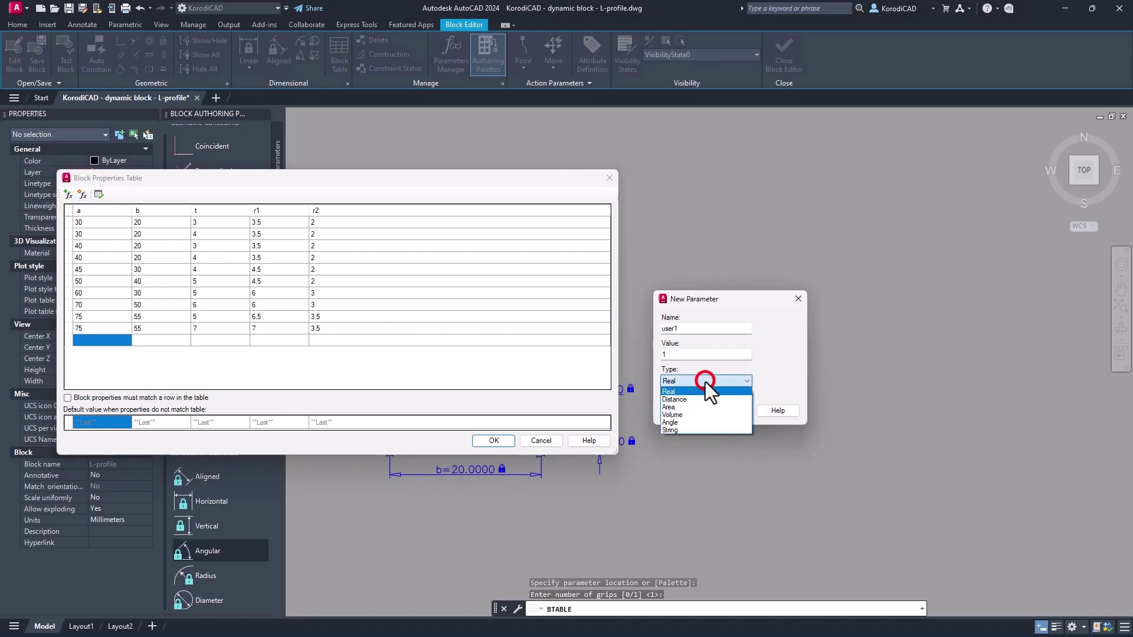
click(701, 430)
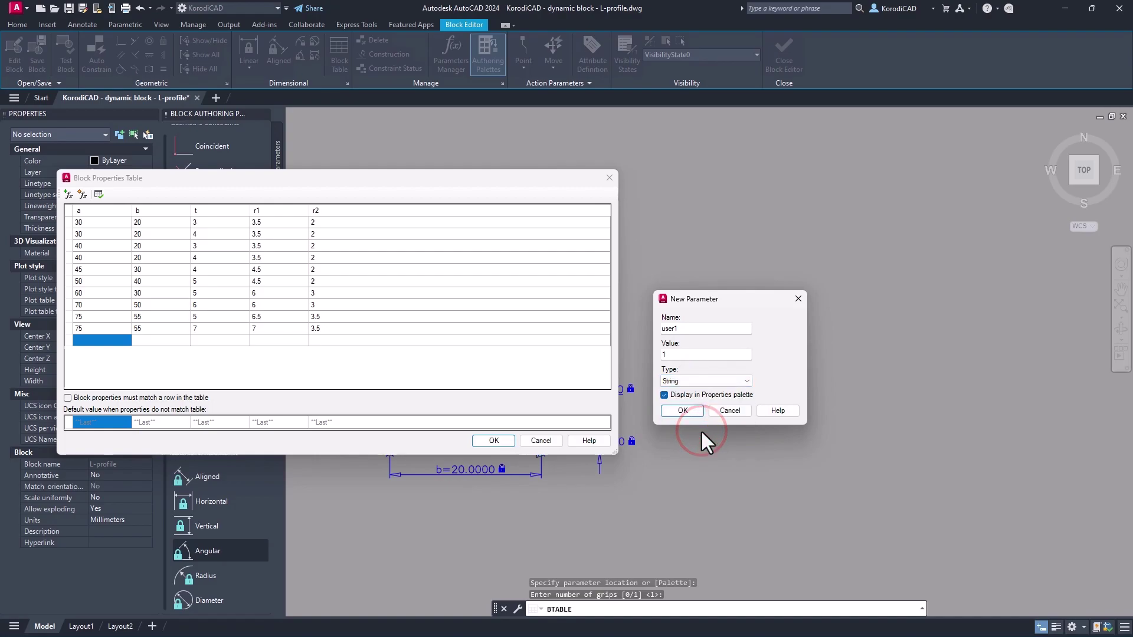
double_click(683, 329)
key(BackSpace)
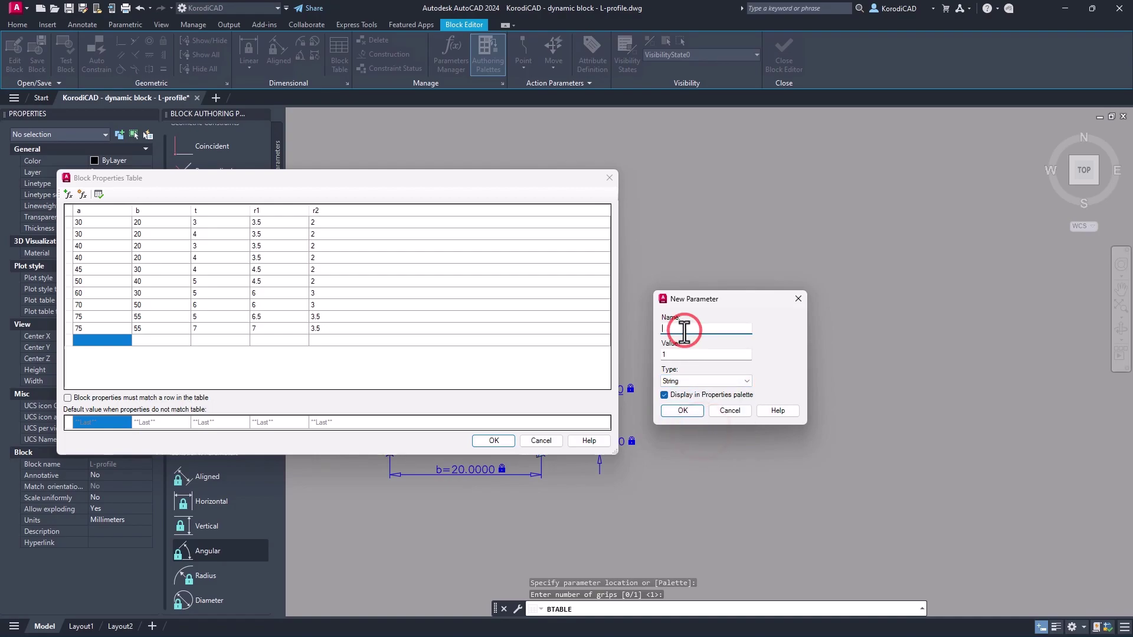
text(section_size)
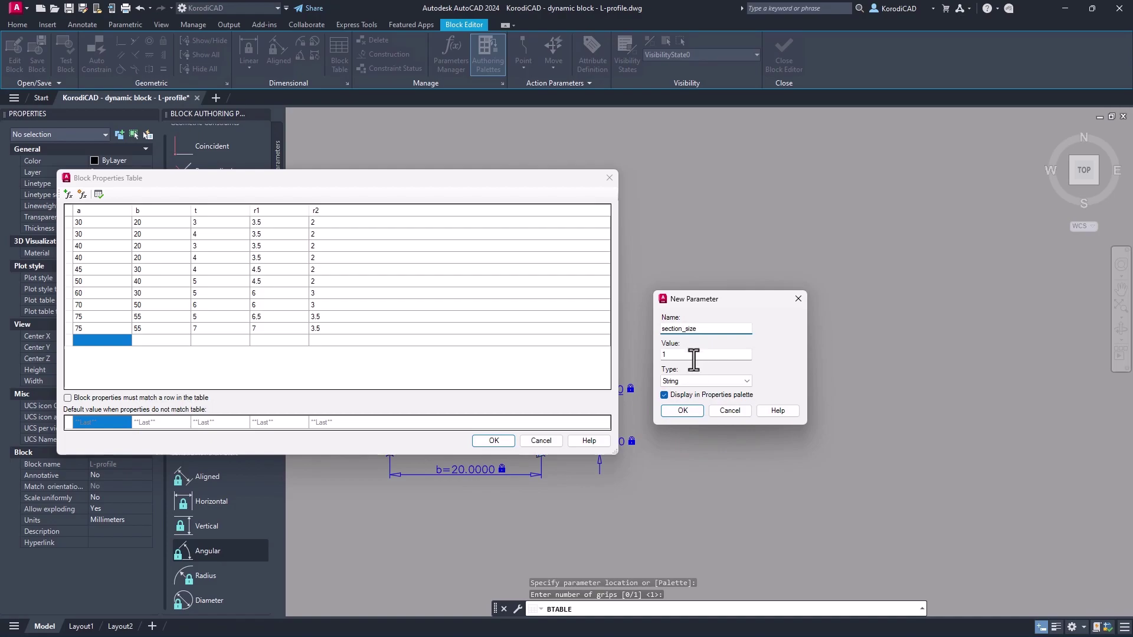
click(696, 409)
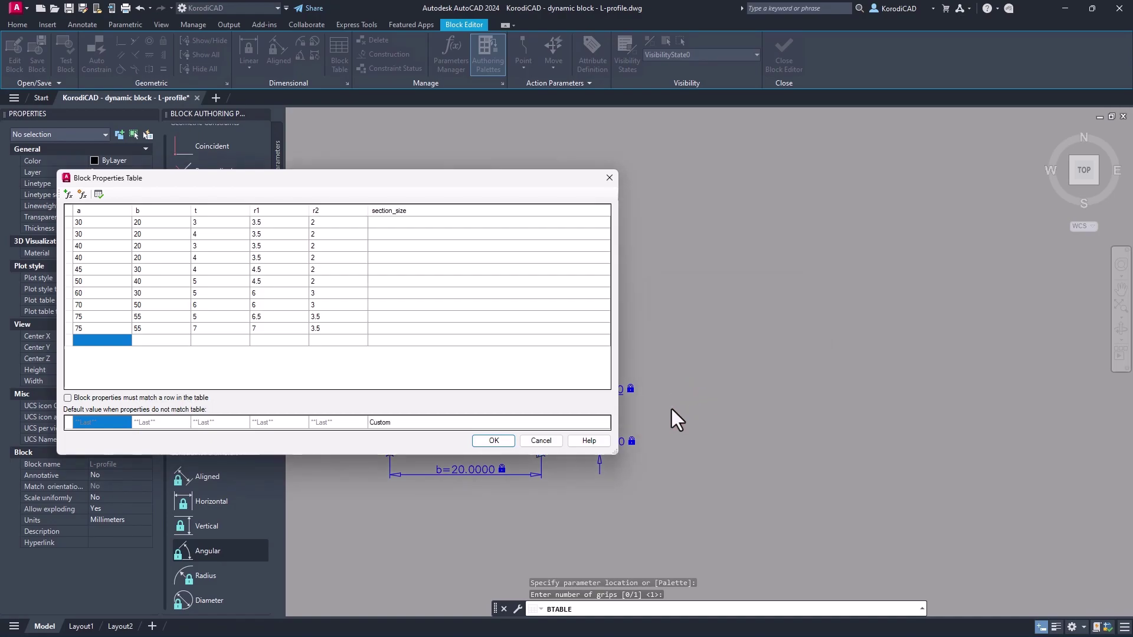
drag(414, 209, 86, 213)
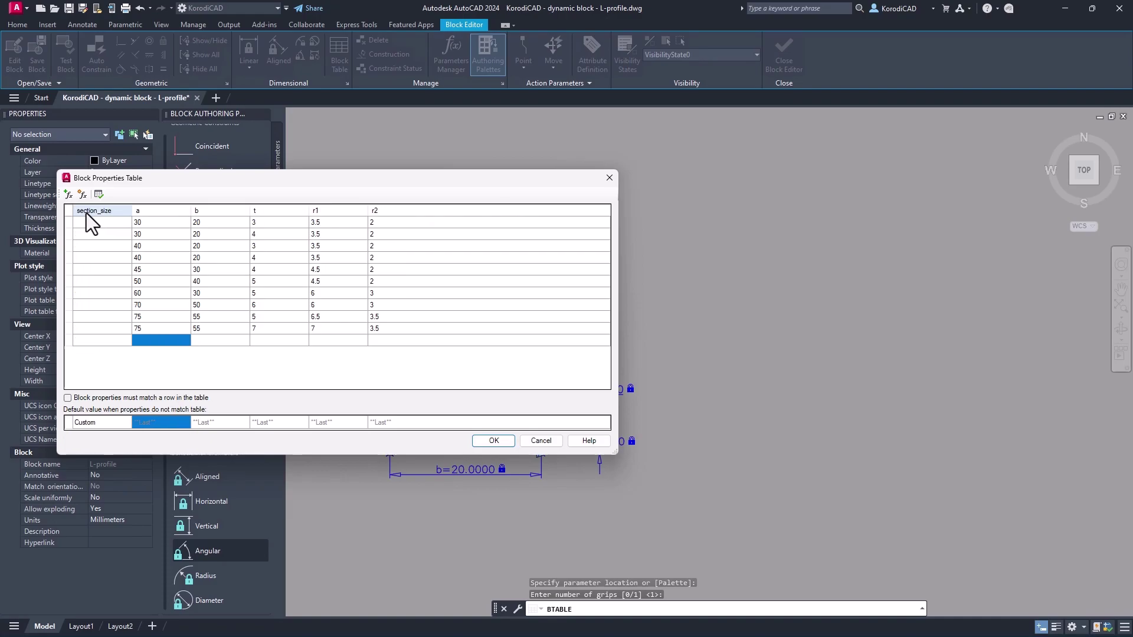
Step: Copy the section size labels in cells A2:A11 from Excel and paste them into the block properties table under section_size
key(alt+Tab)
drag(699, 286, 696, 392)
key(ctrl+c)
key(ctrl+c)
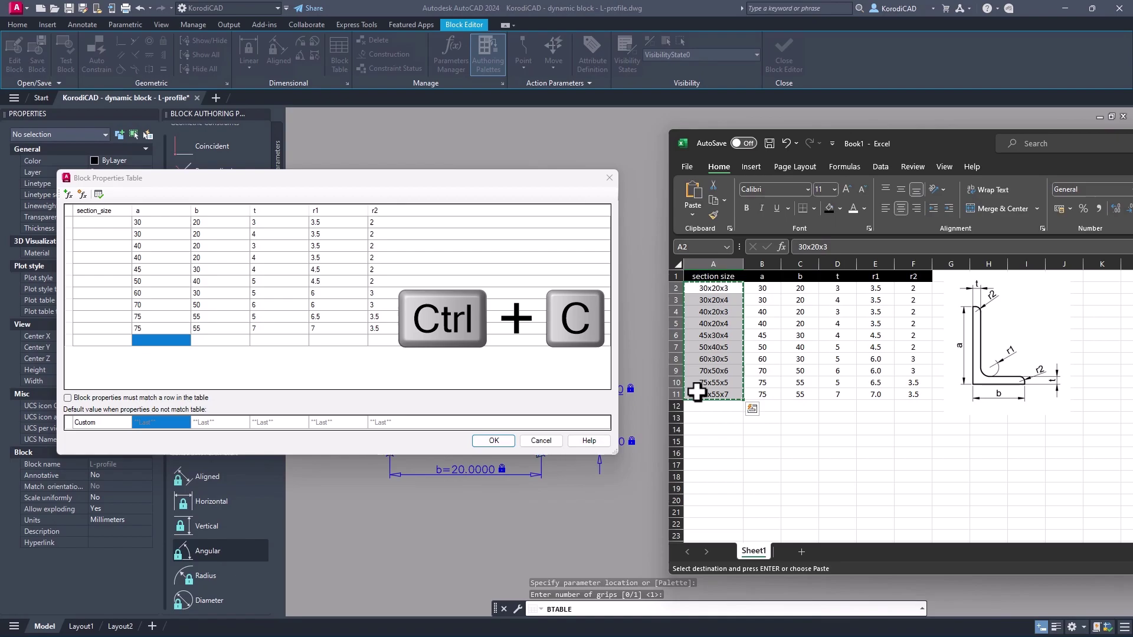
click(108, 221)
key(ctrl+v)
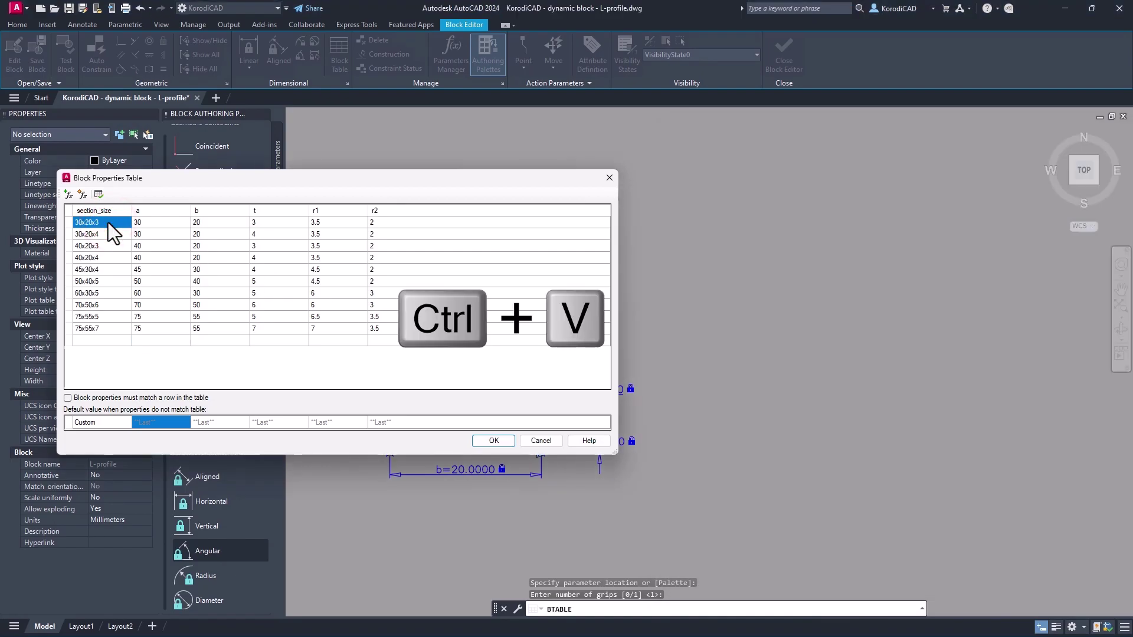
Step: Accept the block properties table and exit the Block Editor, saving the changes to the L-profile block
click(494, 440)
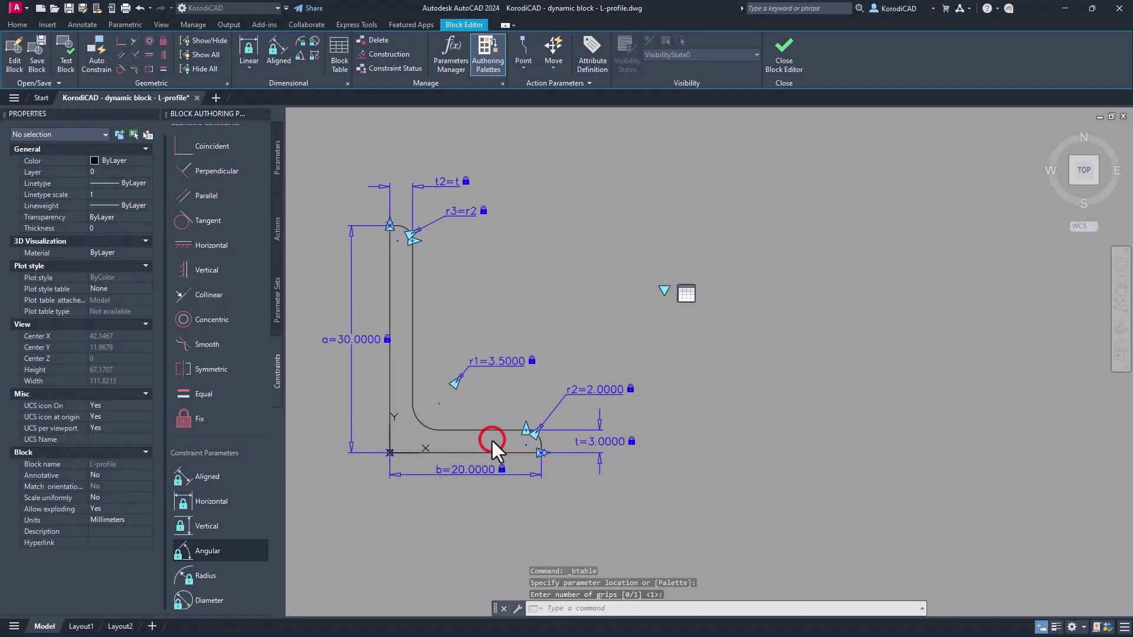
click(780, 50)
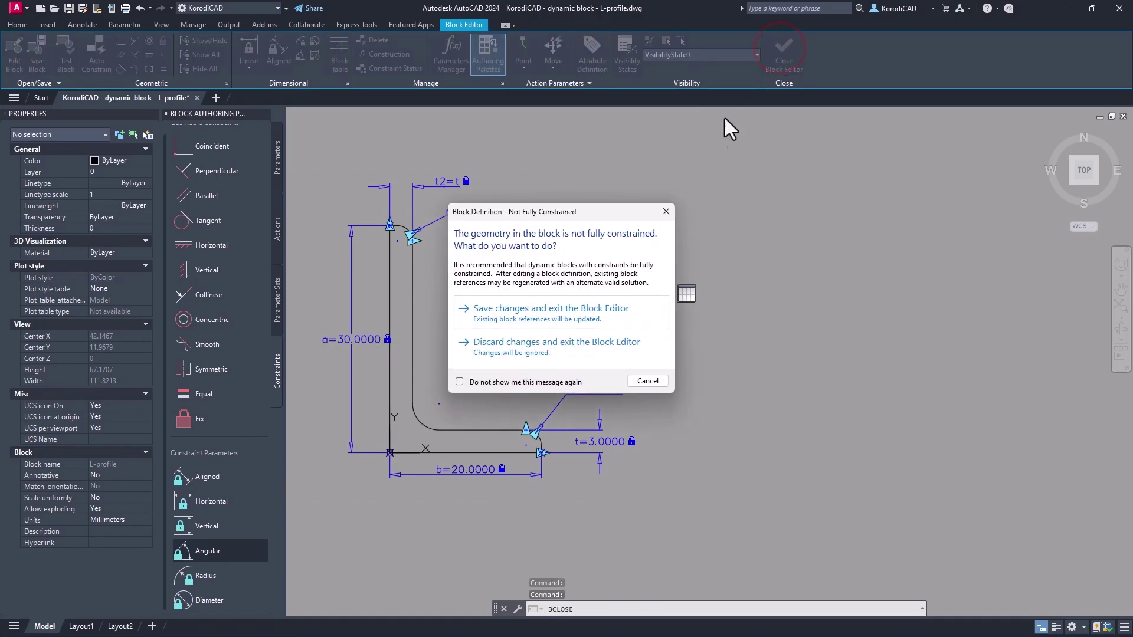
click(571, 309)
Step: Select the L-profile block in the drawing and switch its section size to 75x55x7, followed by 40x20x3
click(577, 400)
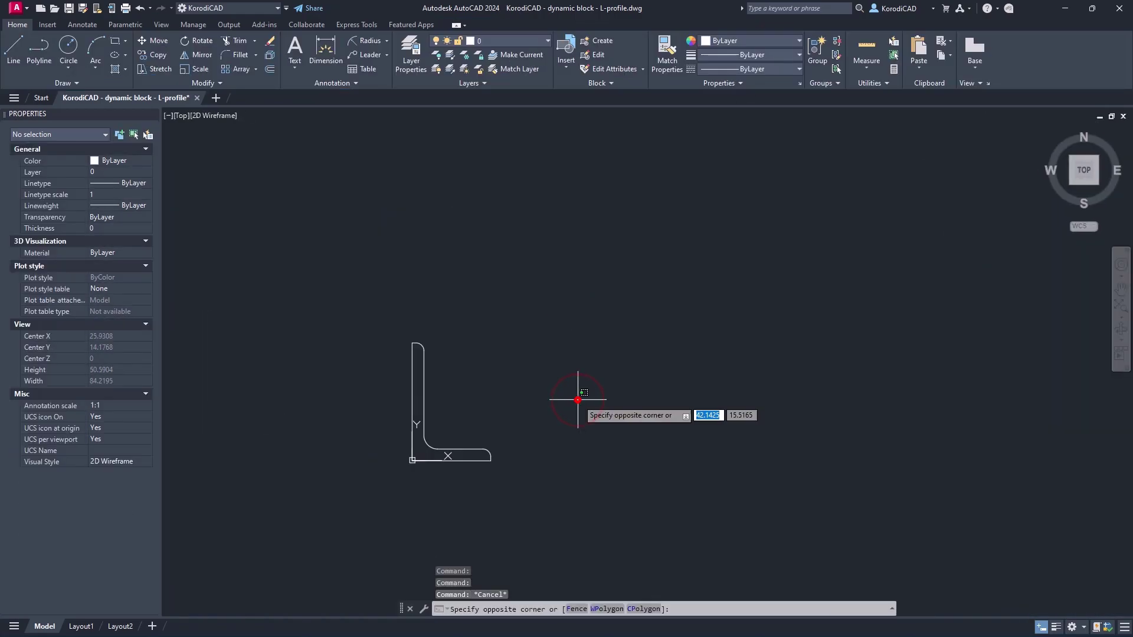
click(410, 383)
click(555, 375)
click(579, 519)
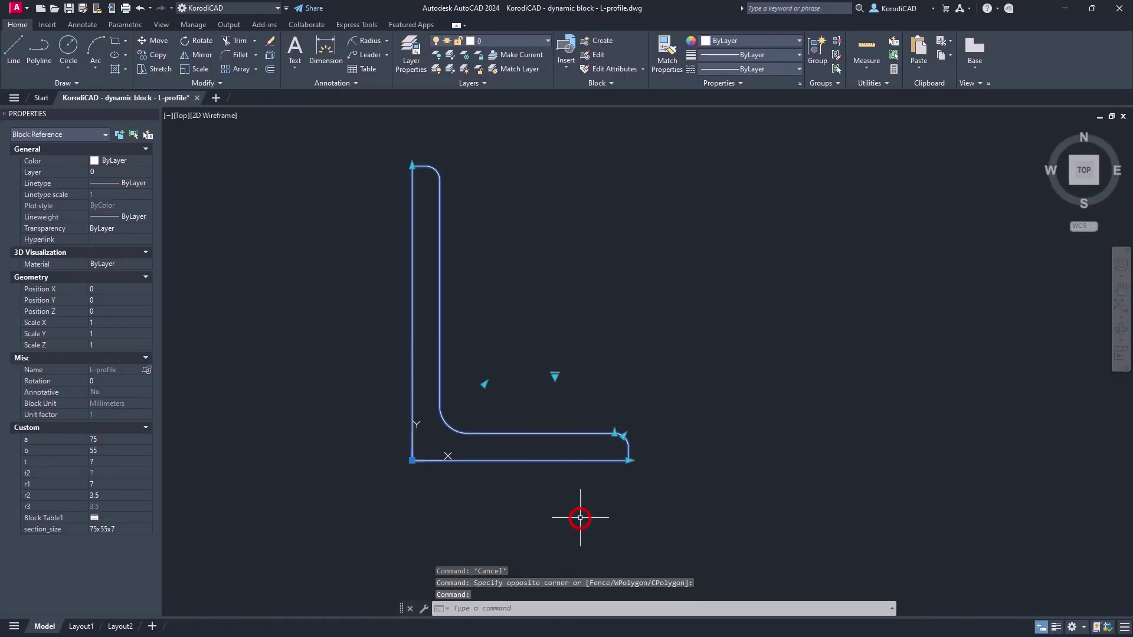
click(554, 375)
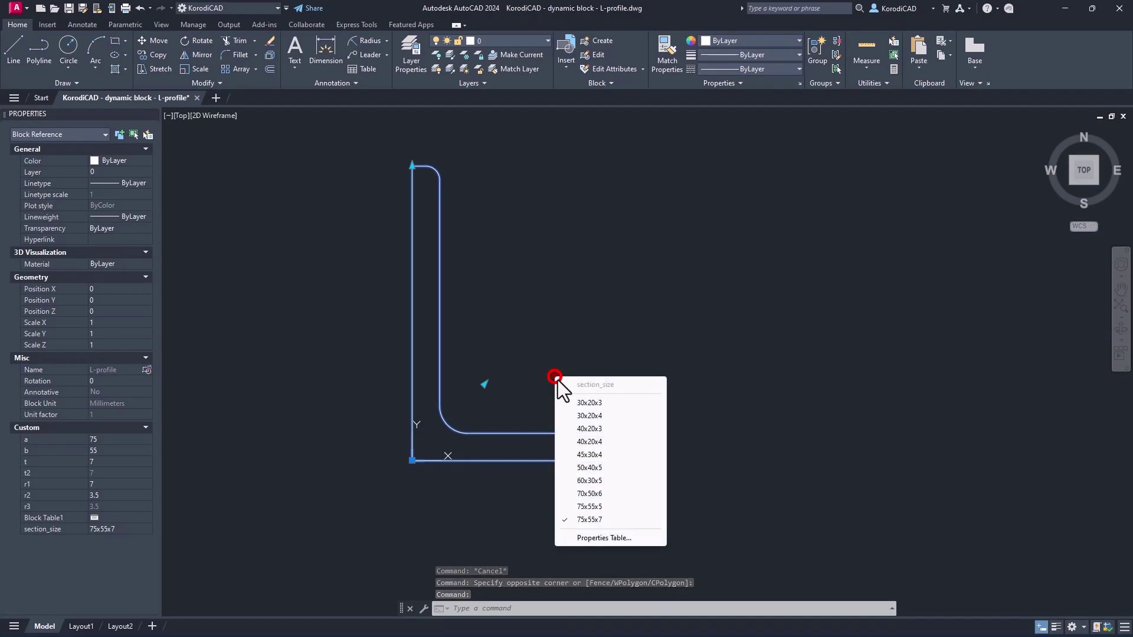
click(575, 431)
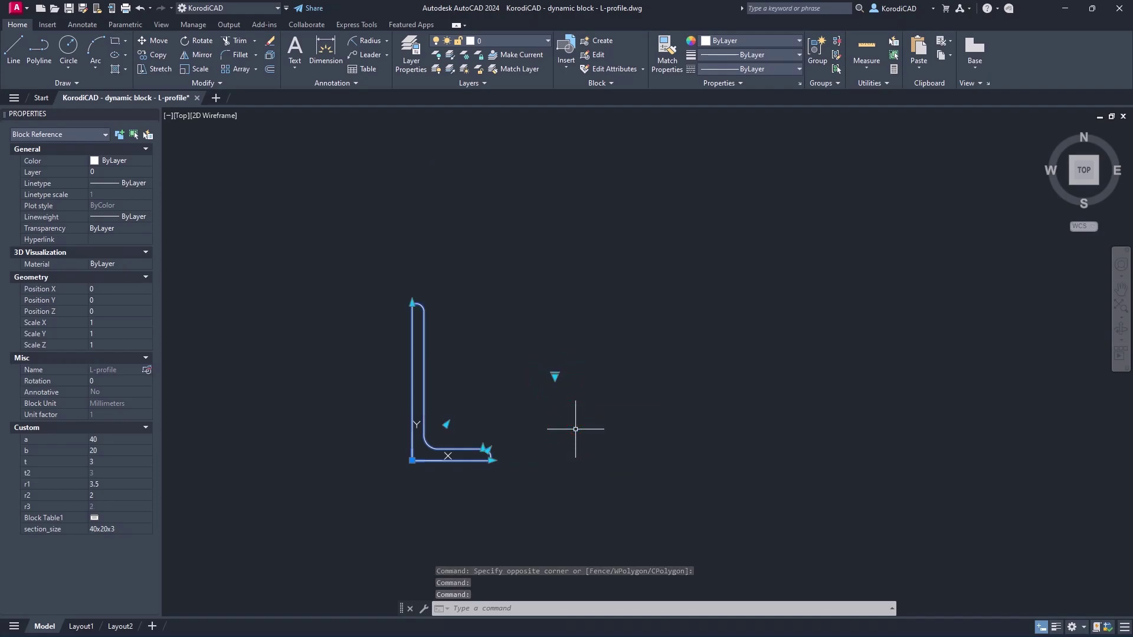
Step: Set the L-profile block's custom properties a to 30 and r1 to 4
click(102, 439)
text(30)
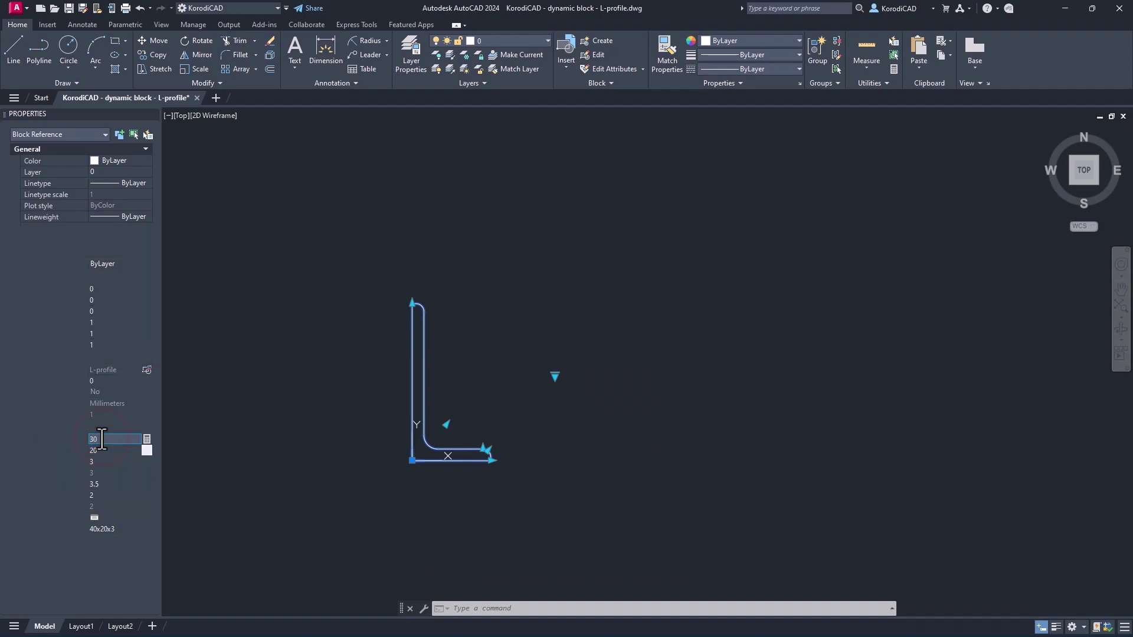
key(Tab)
click(105, 484)
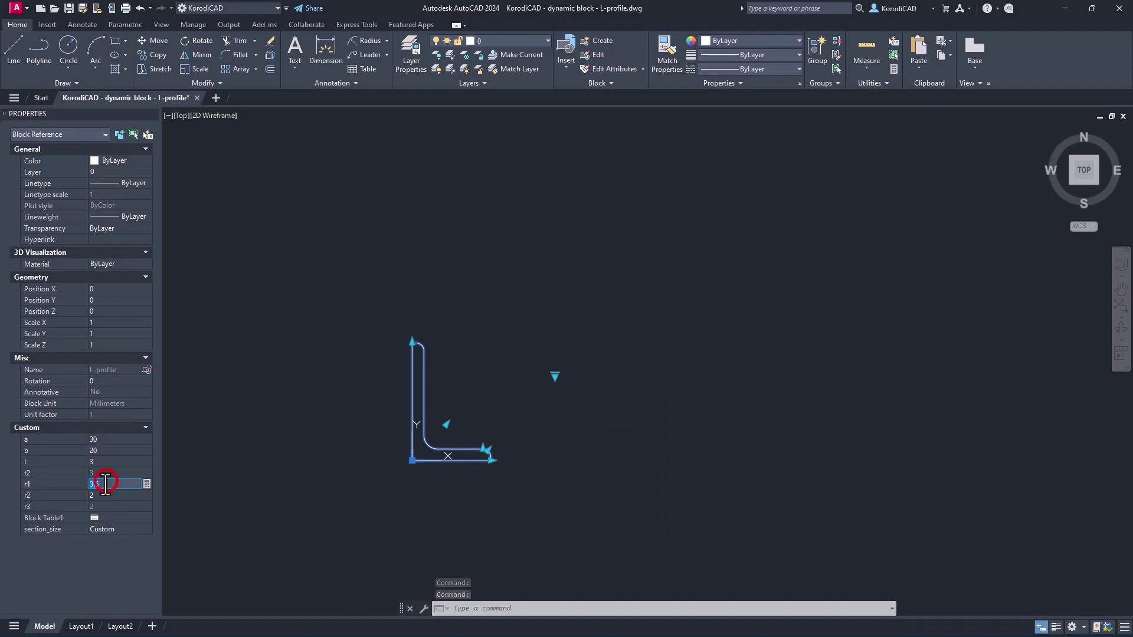
text(4)
key(Tab)
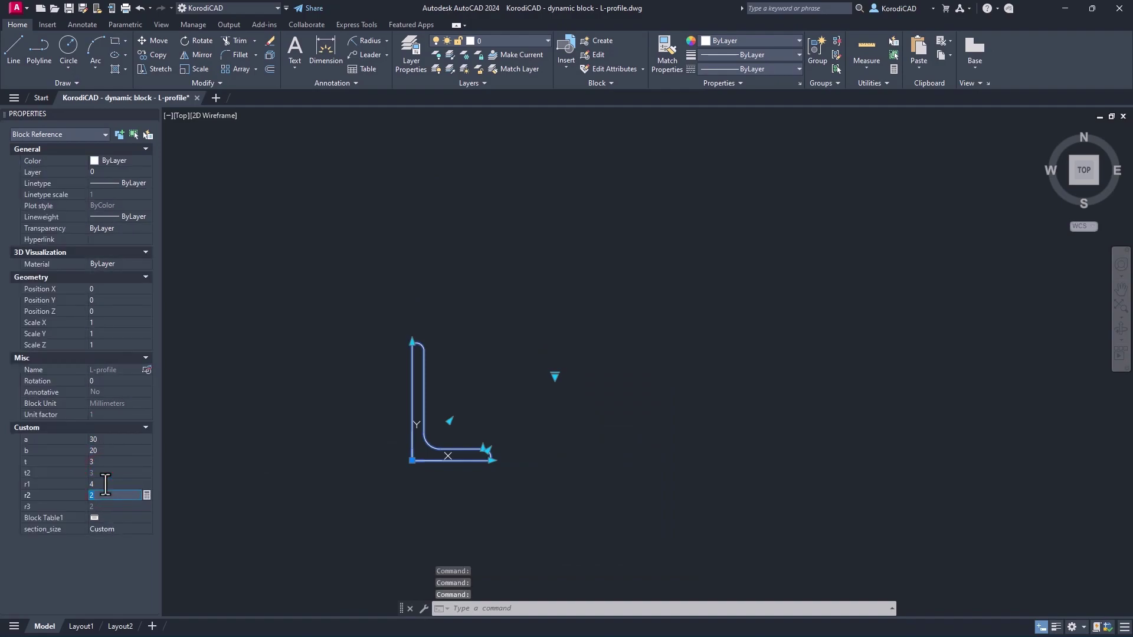
Step: Apply the 40x20x4 row to the block from its block properties table
click(96, 517)
click(85, 254)
click(487, 441)
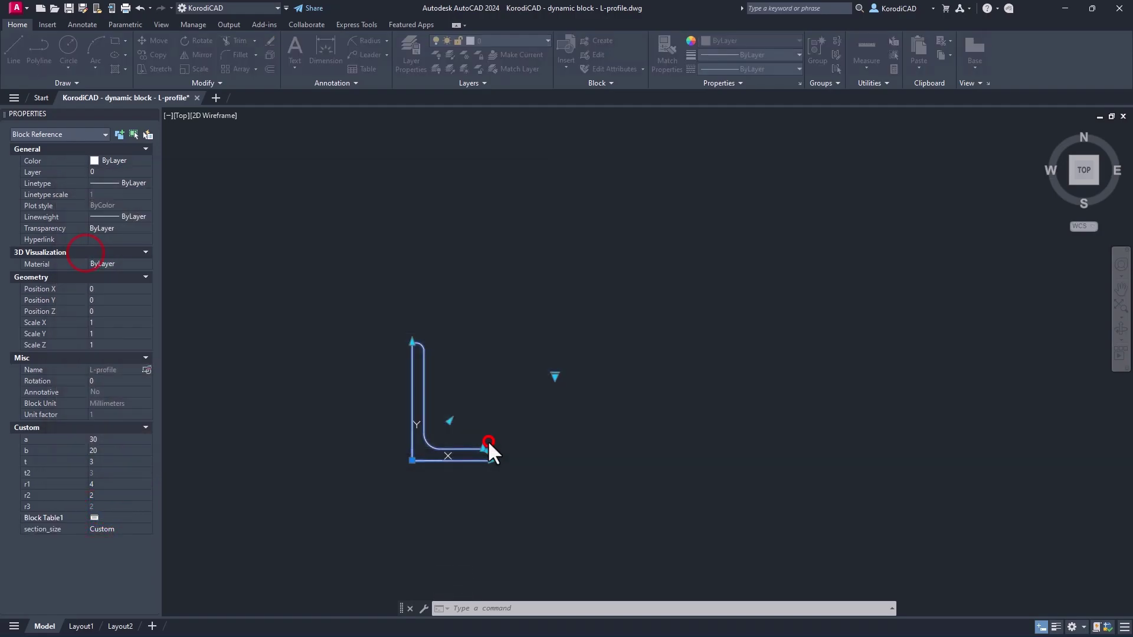
Step: Stretch the block's horizontal leg to a length b of about 70.35, and reset the section size to 40x20x4
click(493, 460)
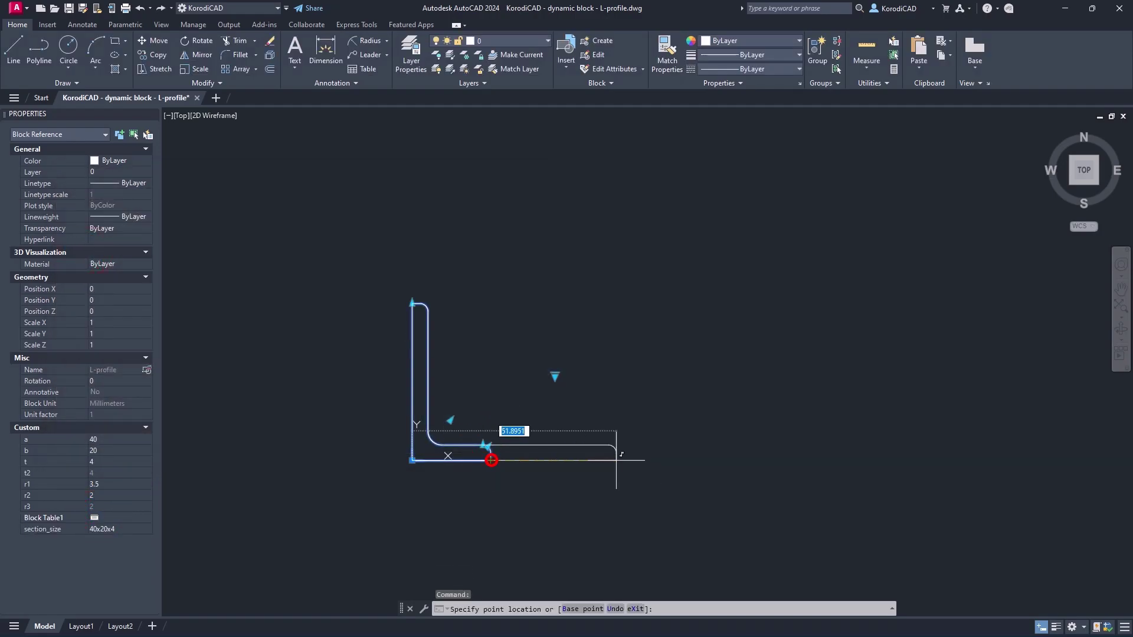
click(688, 458)
click(555, 376)
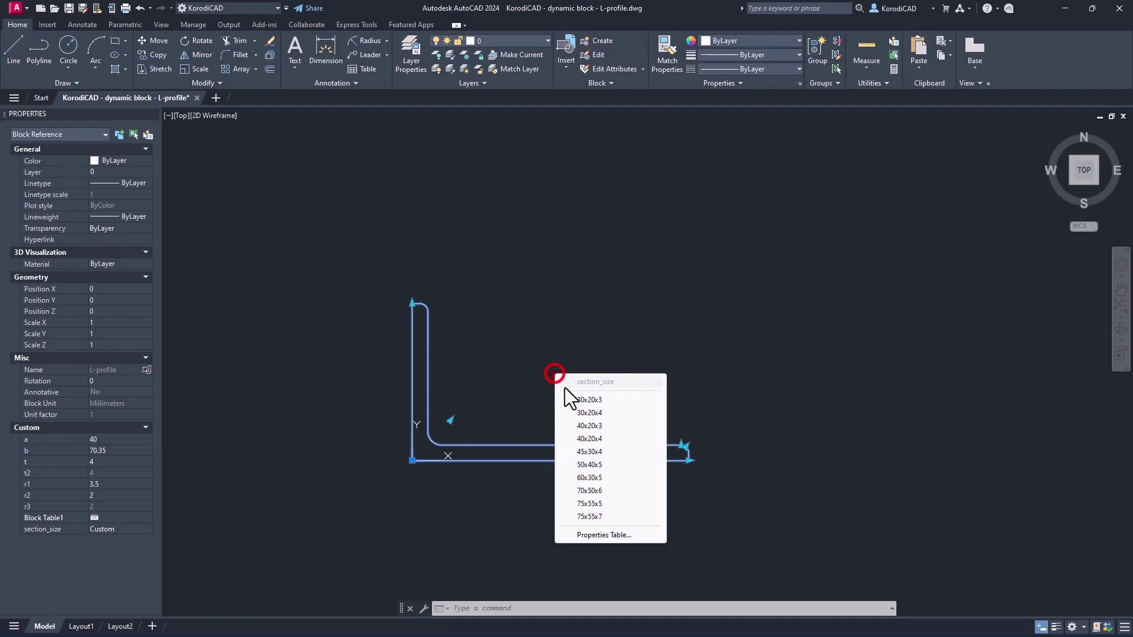
click(576, 440)
click(554, 376)
click(576, 493)
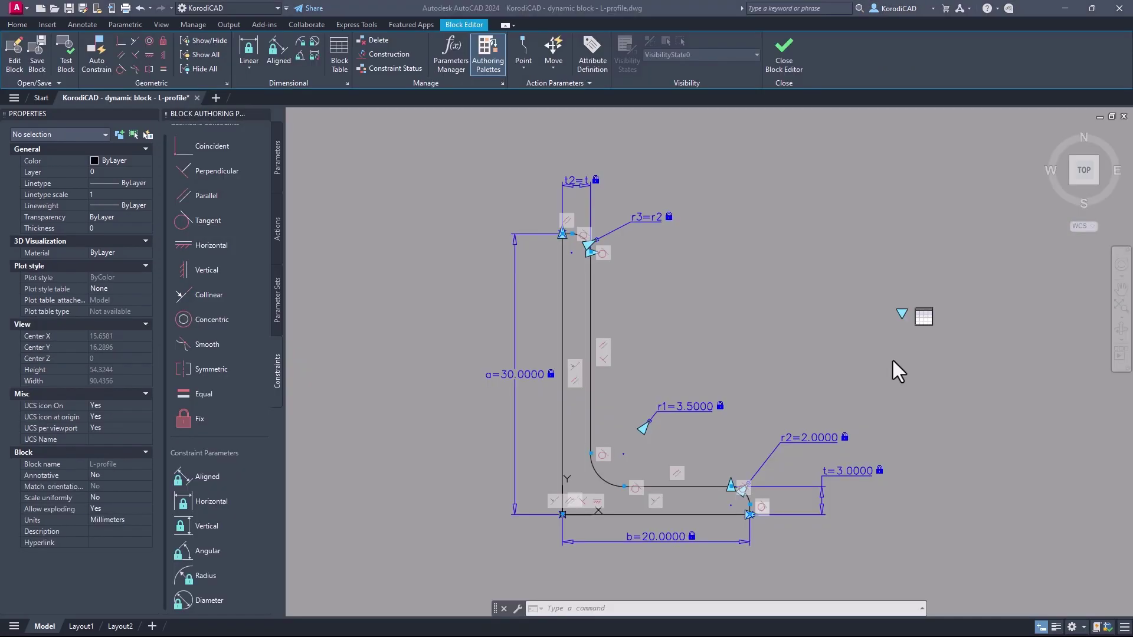
Step: Move the section_size column to the end of the block properties table and exit the Block Editor, saving the changes
click(892, 358)
double_click(930, 317)
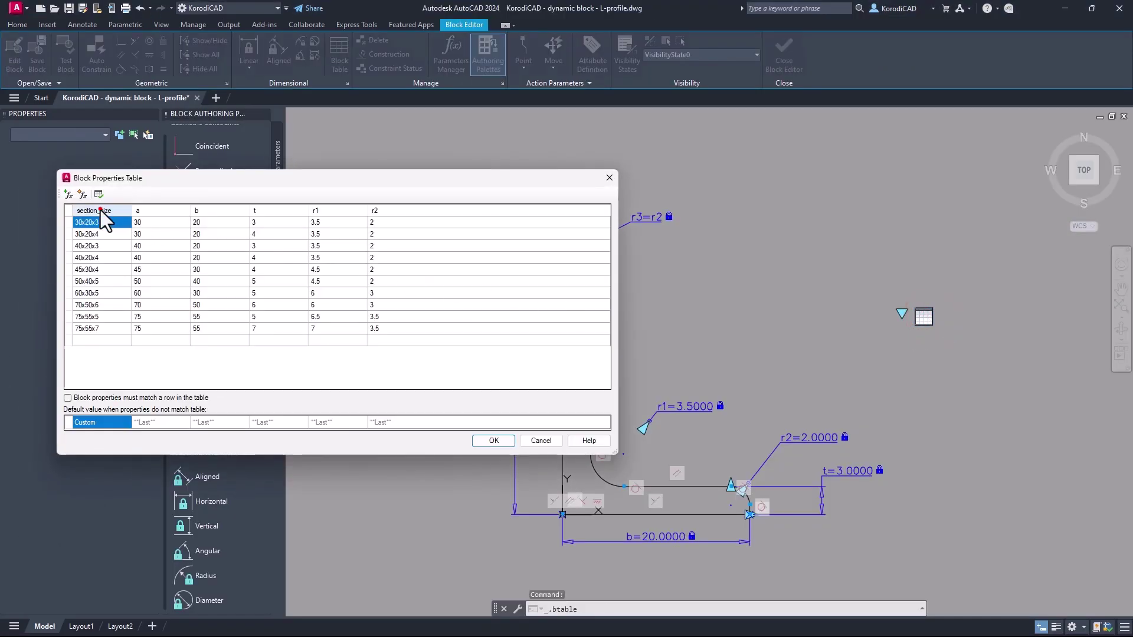
drag(101, 210, 543, 217)
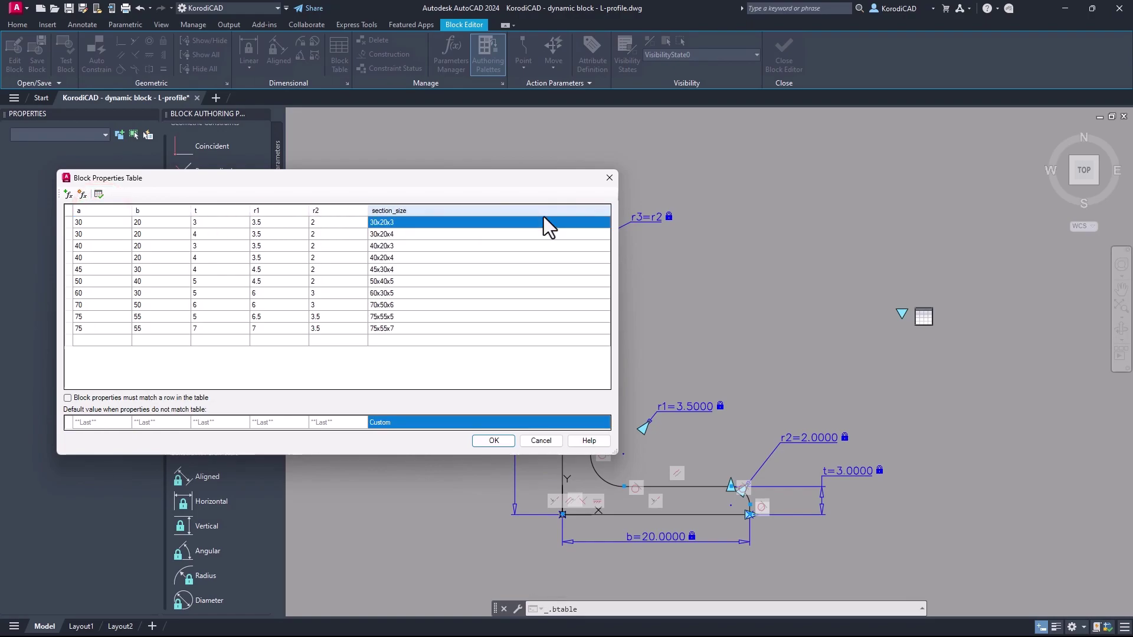
click(493, 441)
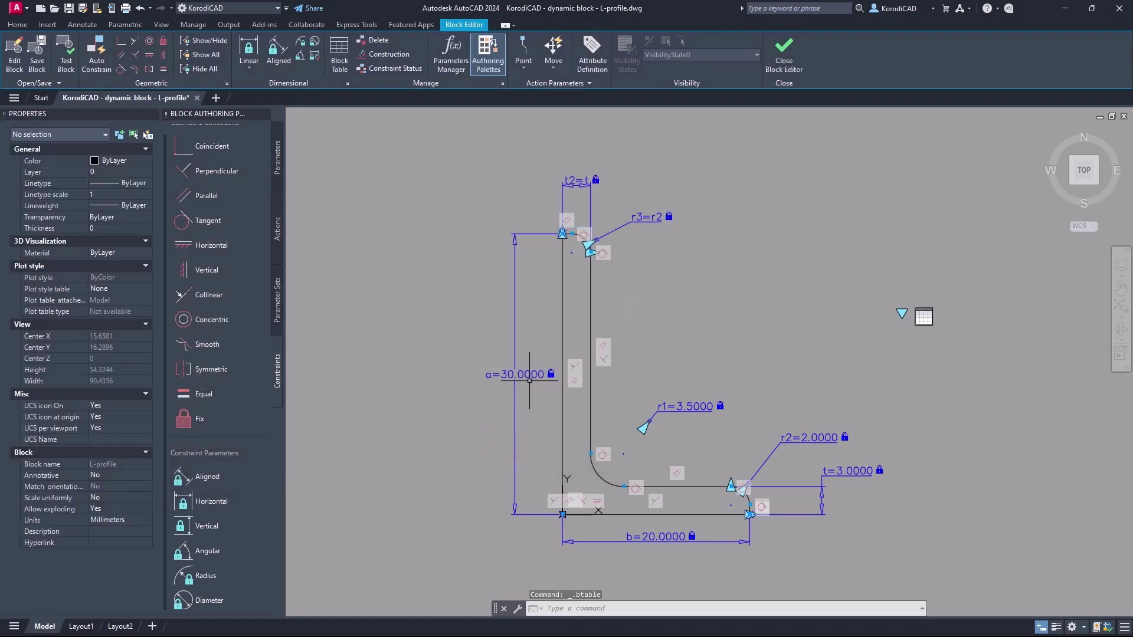
click(774, 47)
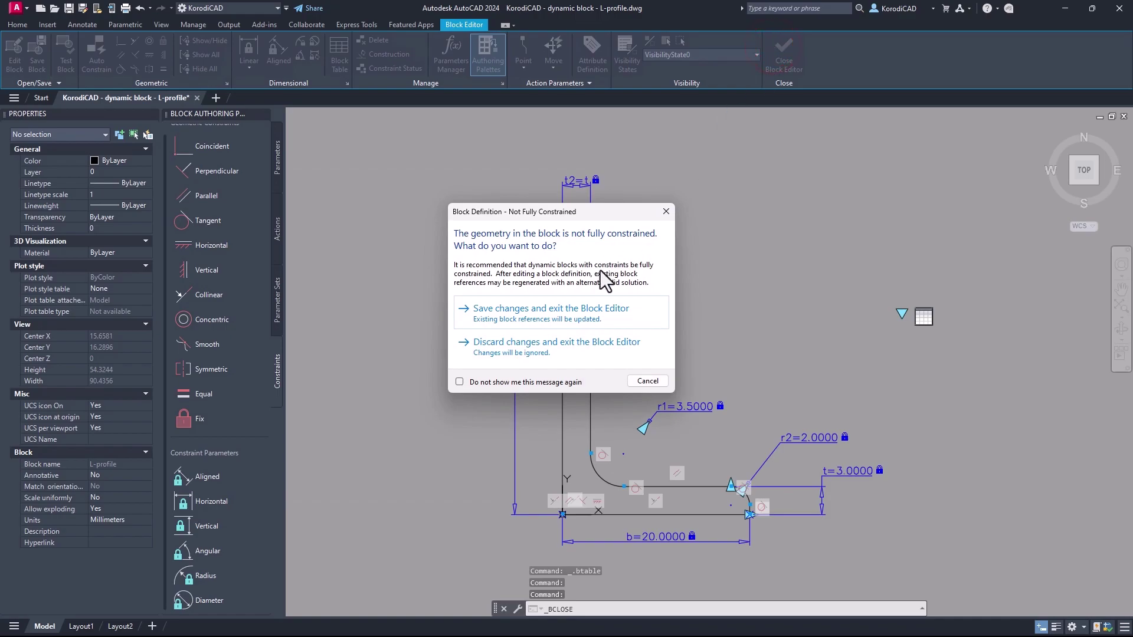
click(568, 312)
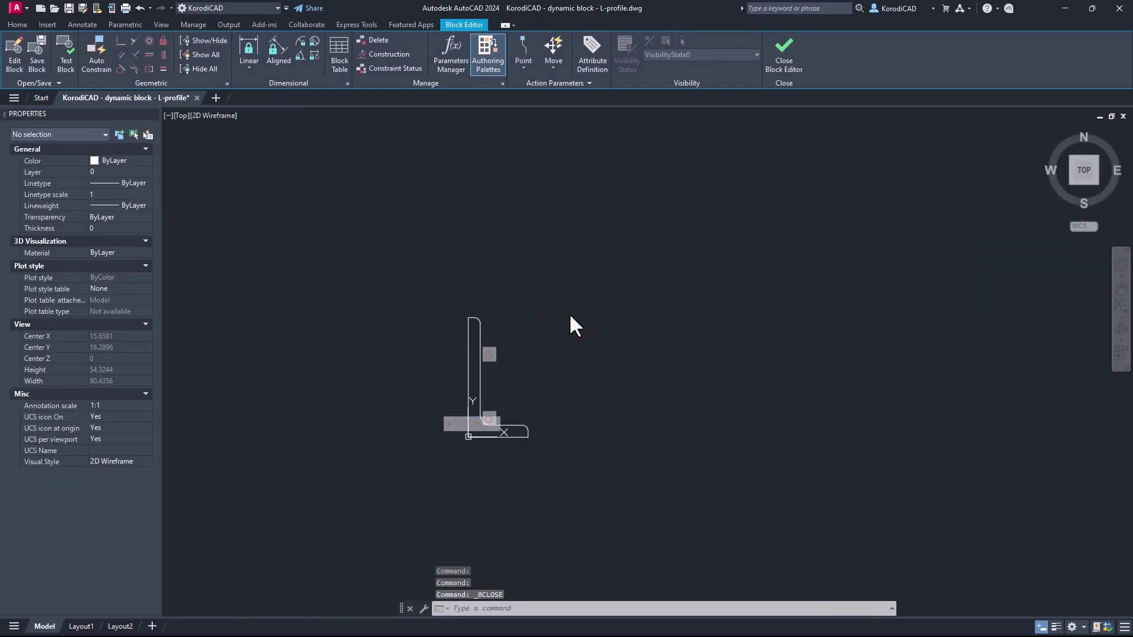
Step: Select the L-profile block and choose a = 40 with t = 3 from its size list
click(480, 354)
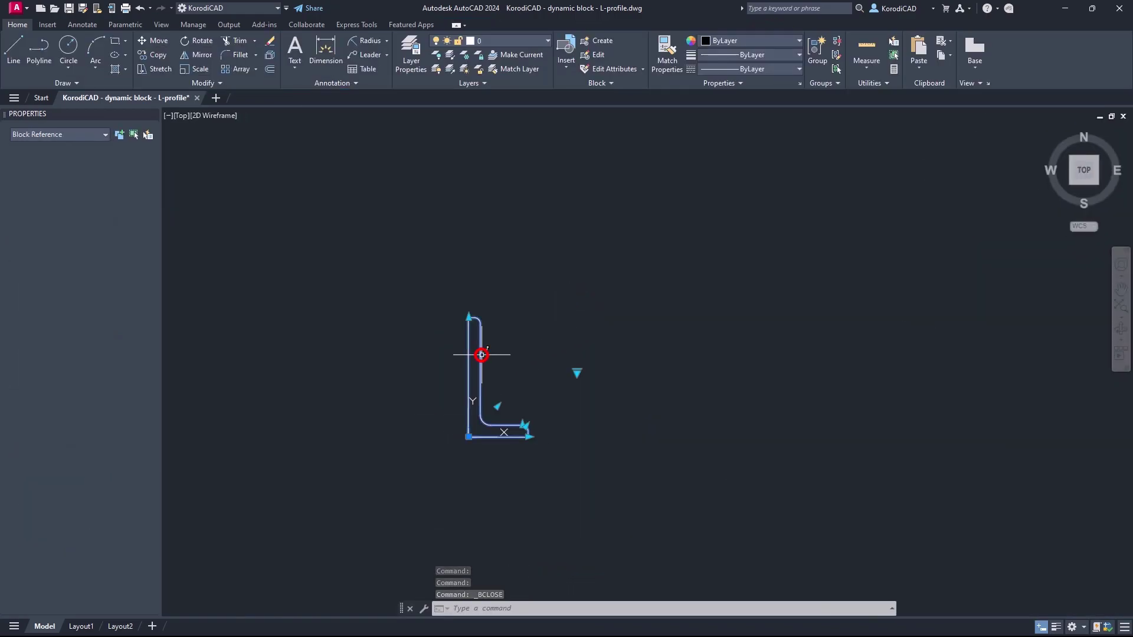
click(577, 372)
mouse_move(592, 411)
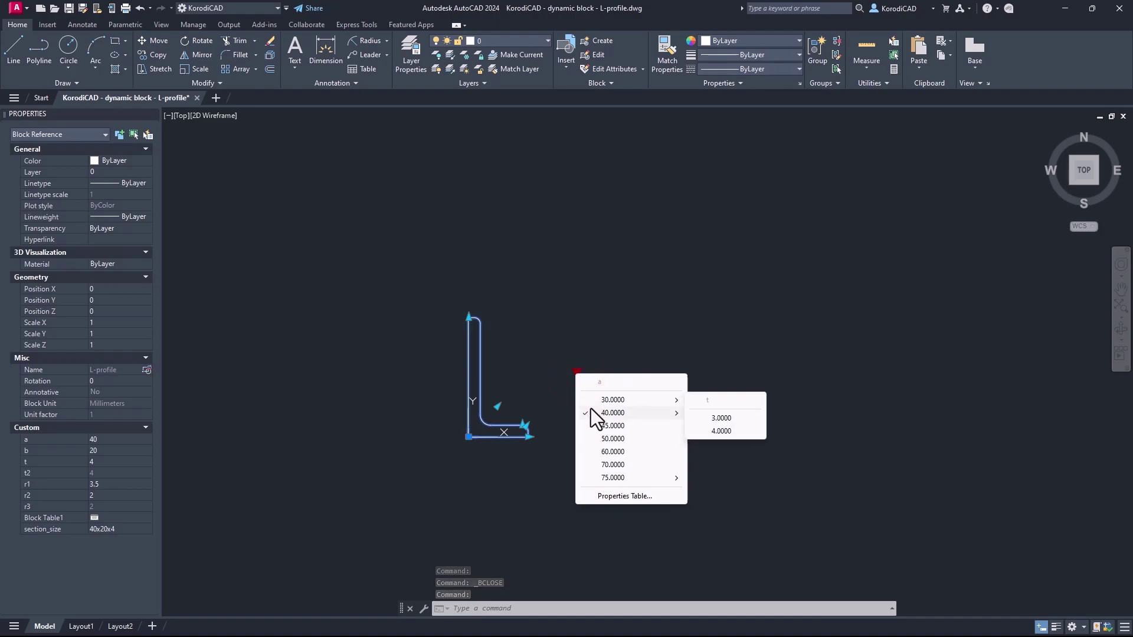
click(718, 417)
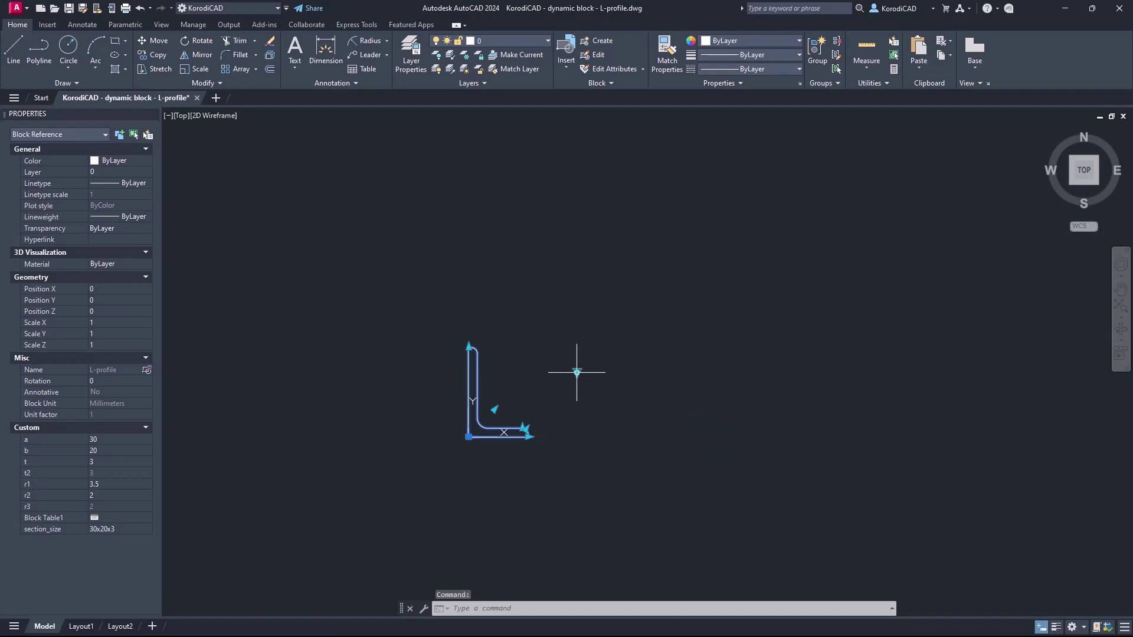